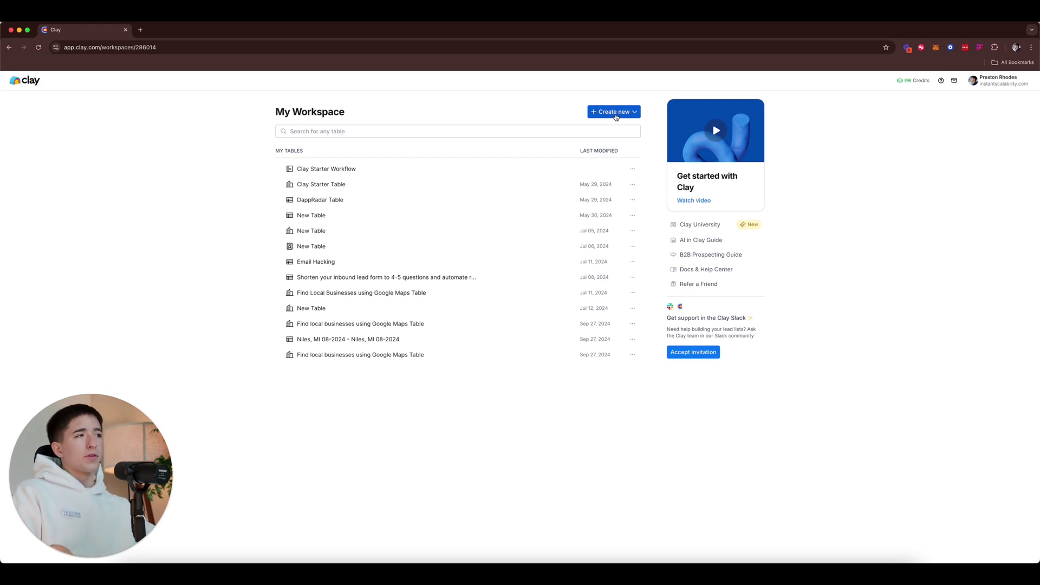
Step: Start a new table from Create new and browse the source options in the New table dialog
click(616, 116)
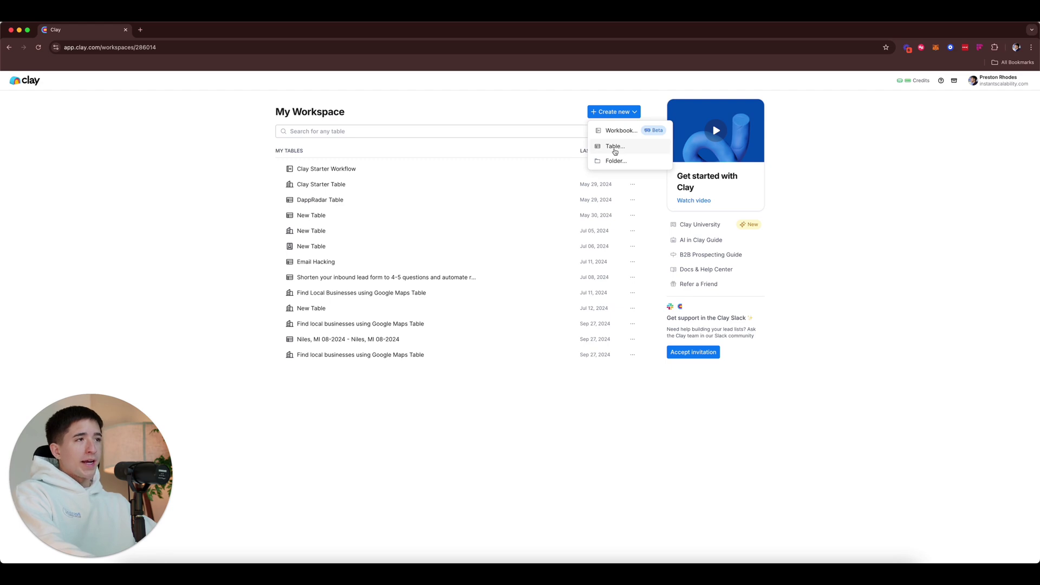
click(615, 147)
scroll(597, 245, down, 3)
scroll(597, 246, down, 6)
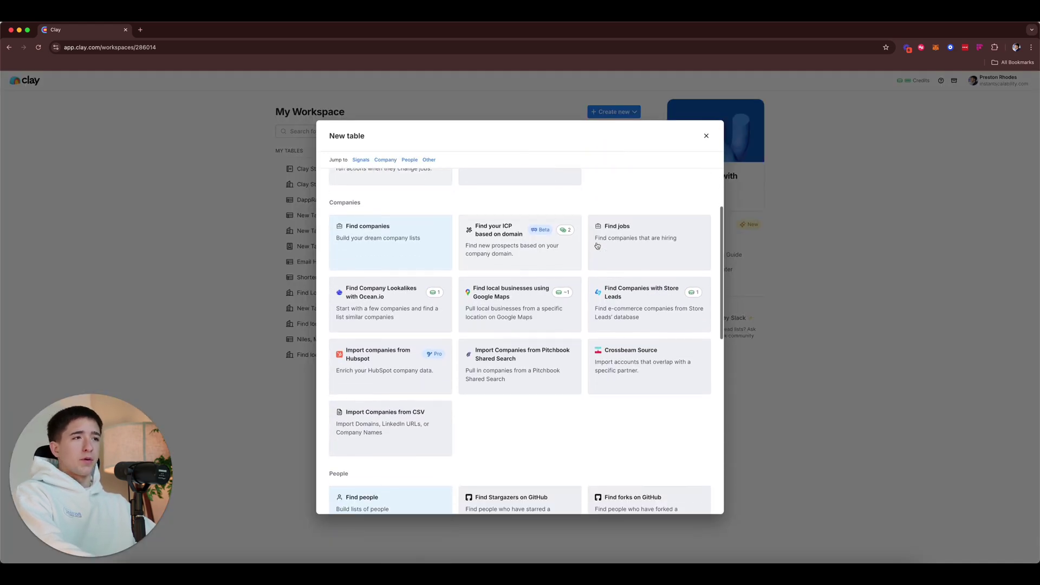
scroll(597, 246, down, 6)
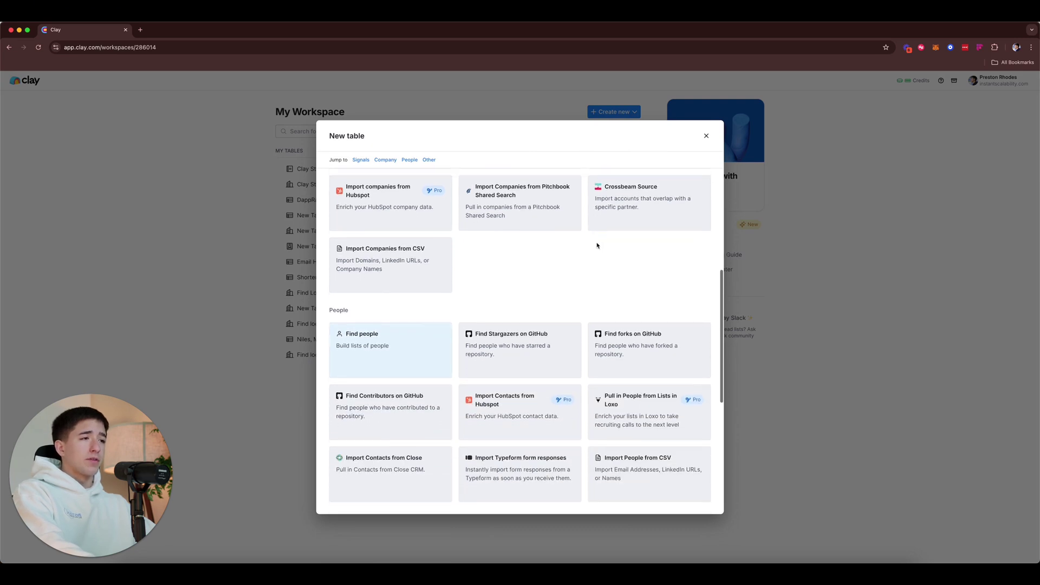
scroll(597, 246, down, 6)
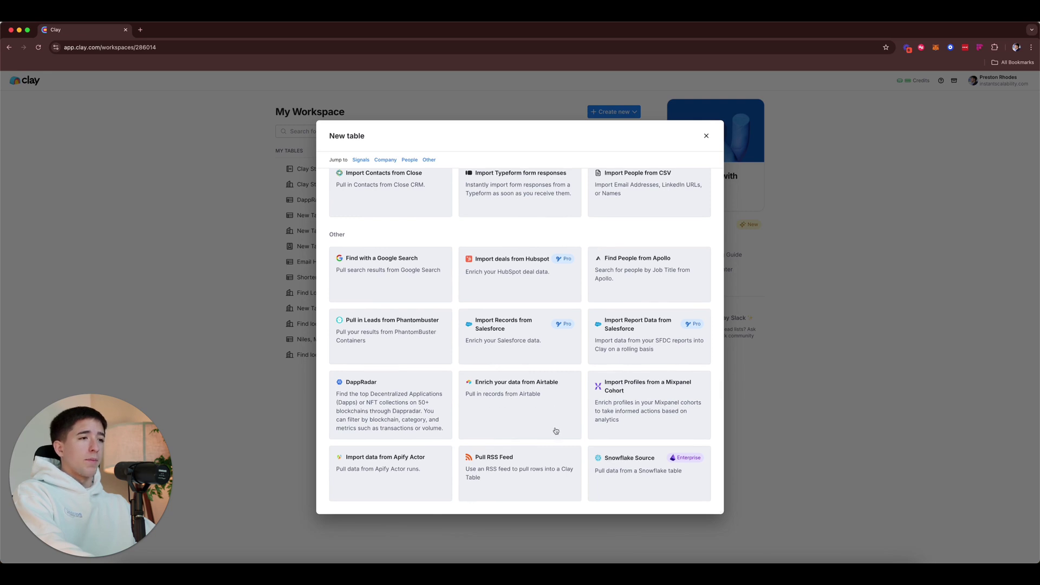
scroll(450, 327, up, 1)
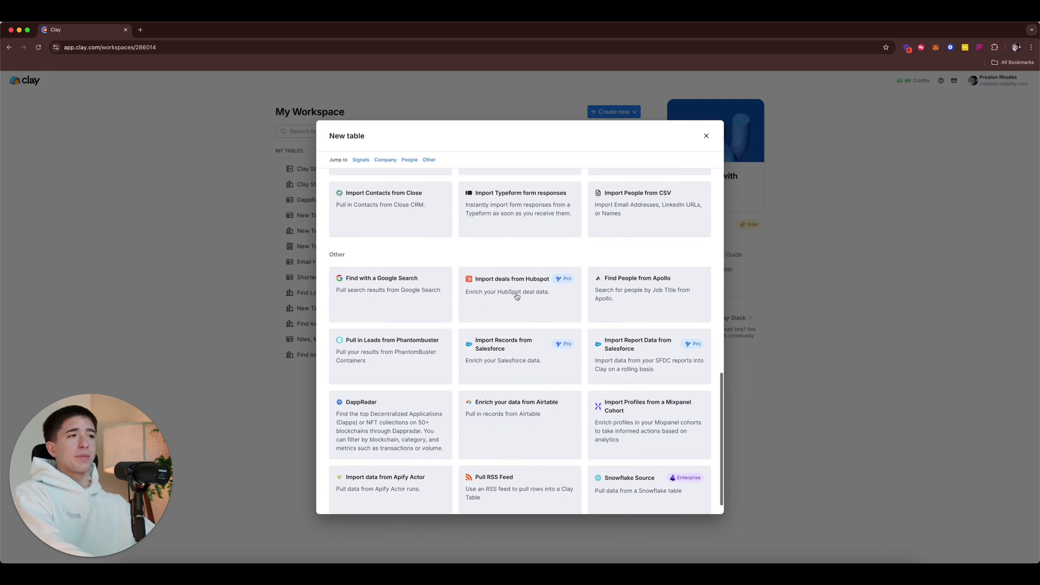
scroll(405, 297, up, 1)
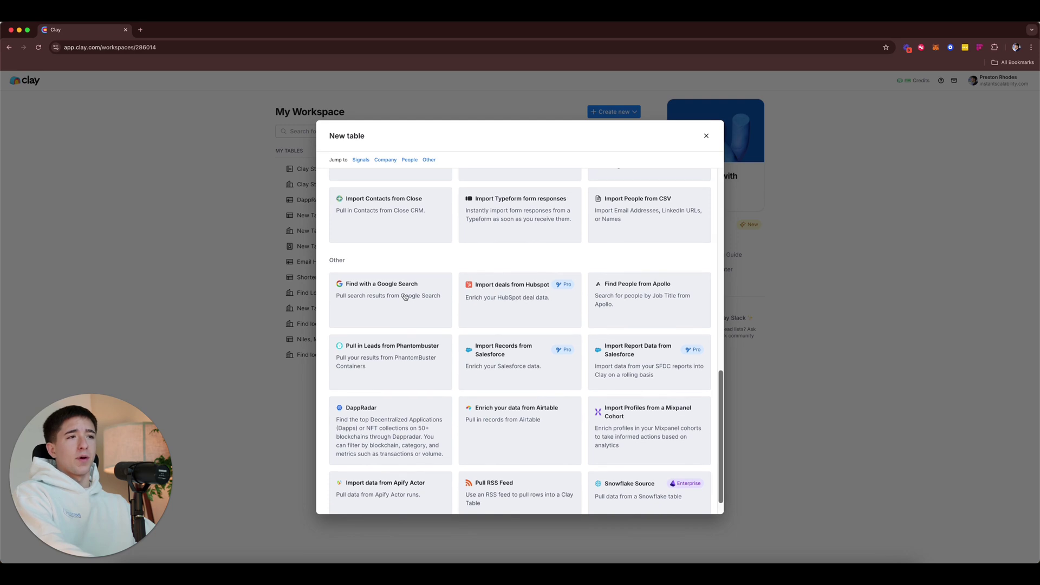
scroll(650, 310, up, 4)
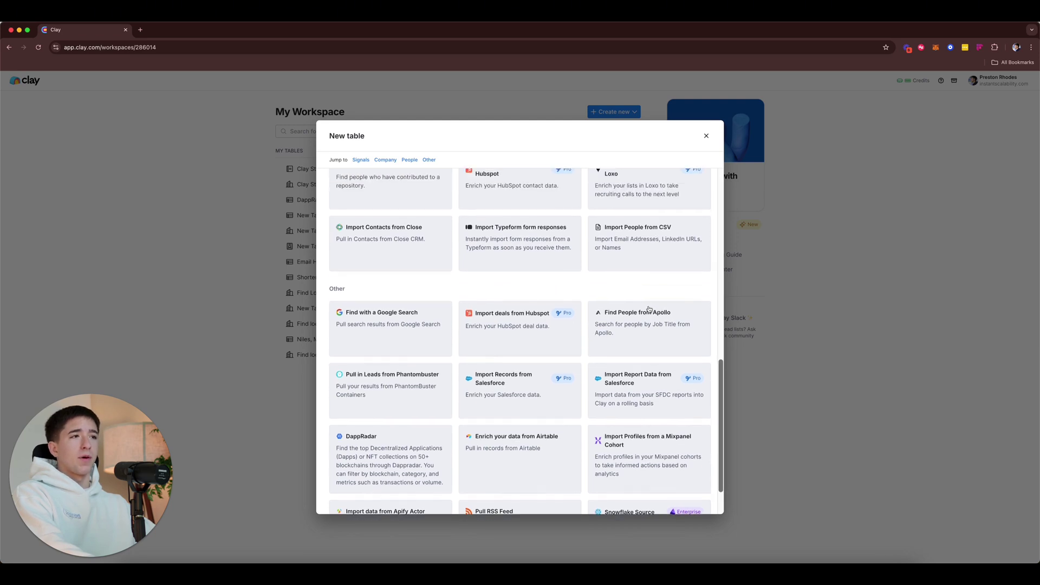
scroll(458, 284, up, 5)
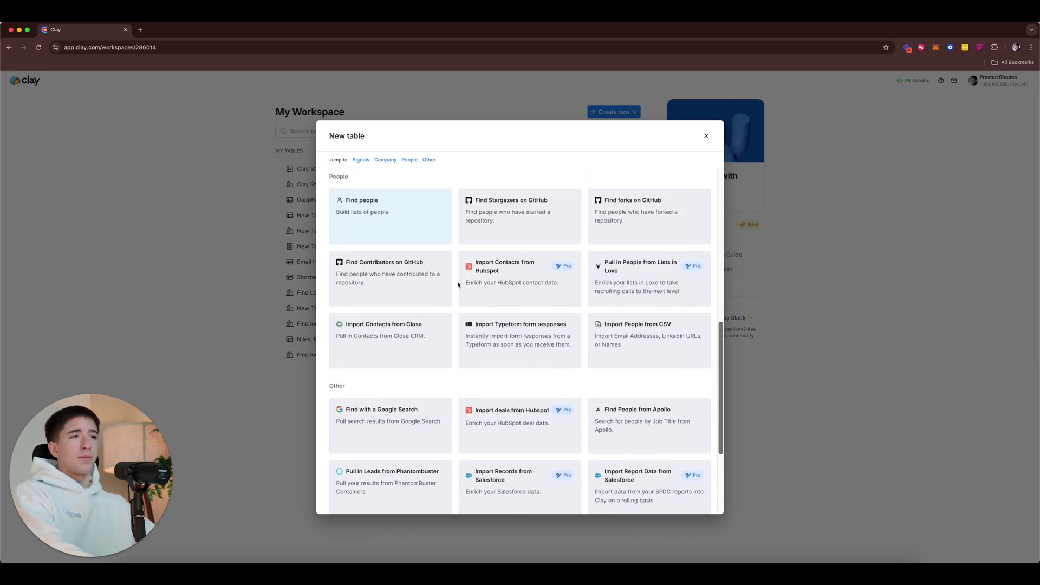
scroll(474, 287, up, 7)
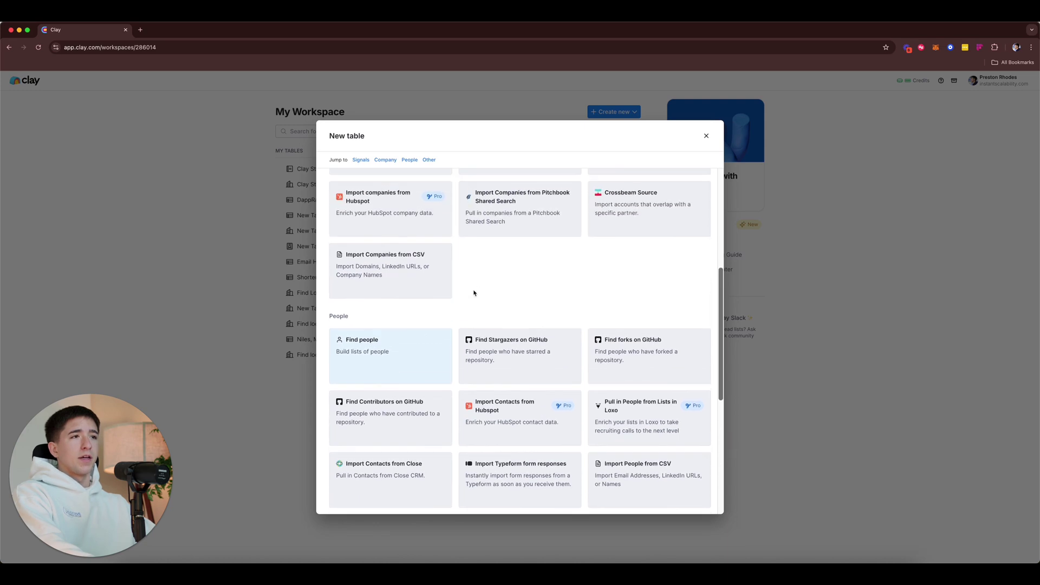
scroll(515, 236, up, 1)
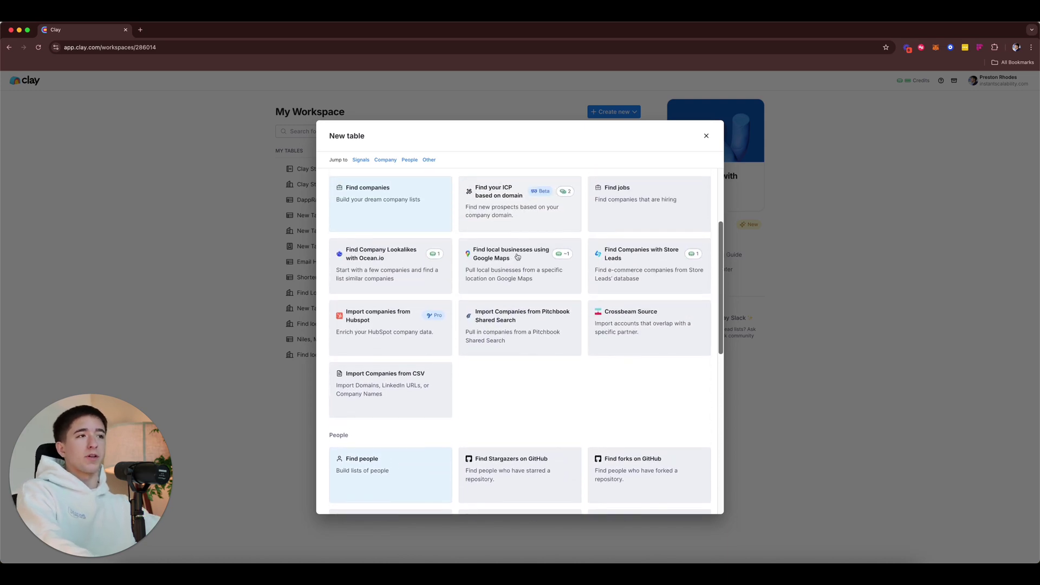
Step: Pick the Google Maps local businesses source, set the location to Cincinnati, Ohio, and widen the proximity radius
click(528, 278)
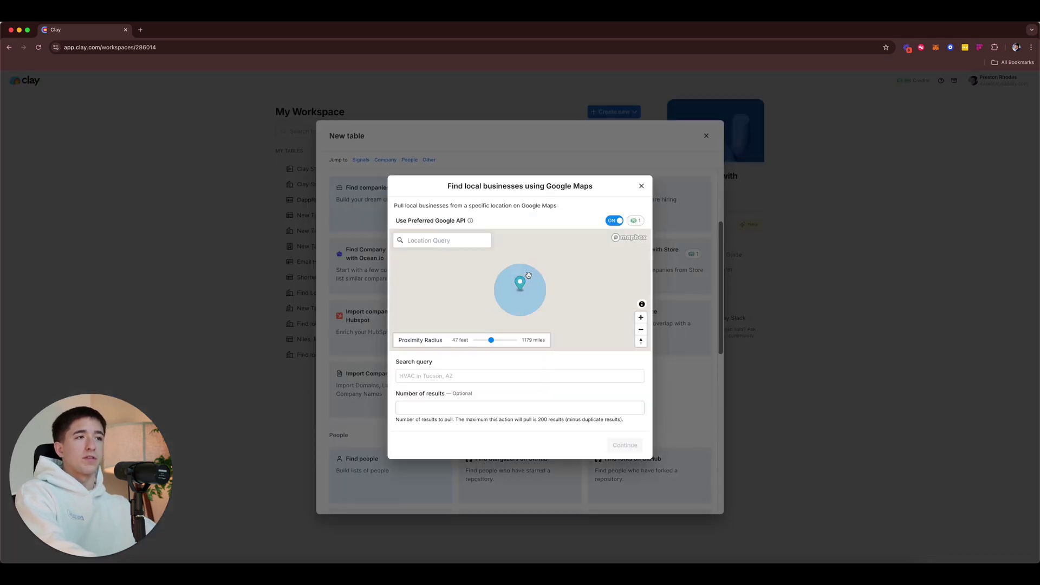
click(462, 265)
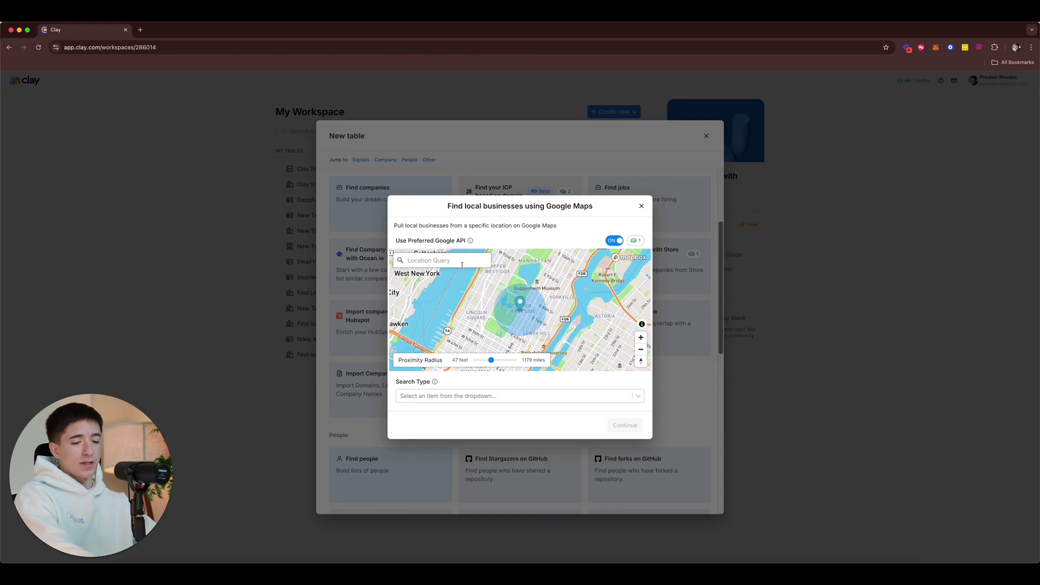
text(cincin)
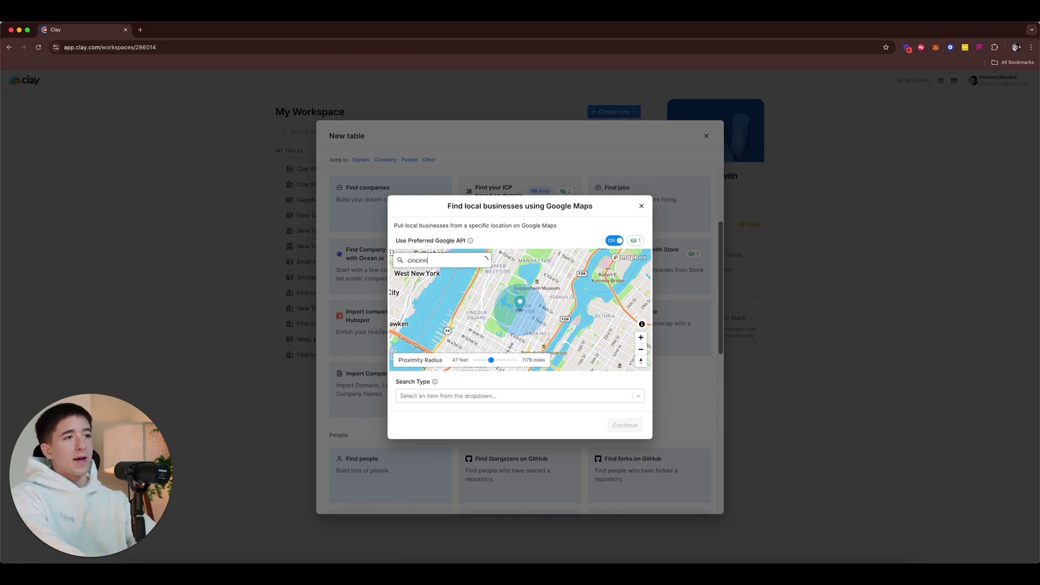
text(n)
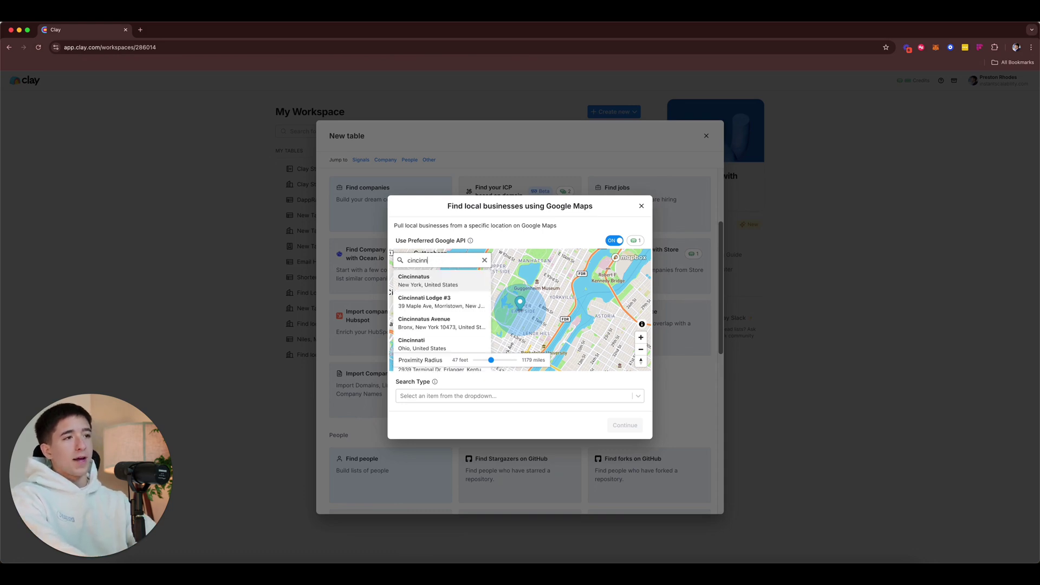
click(441, 344)
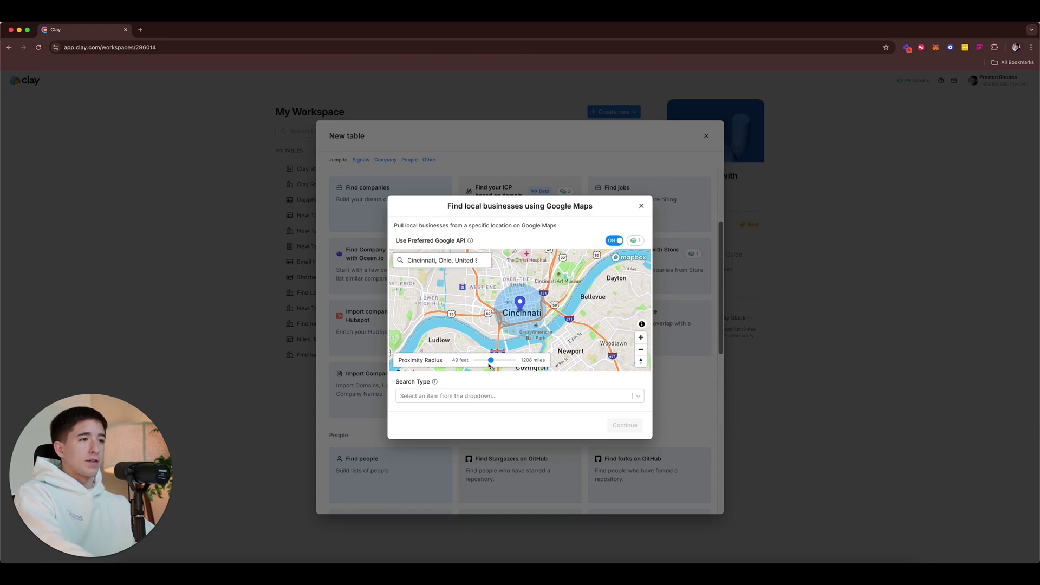
drag(491, 364, 497, 364)
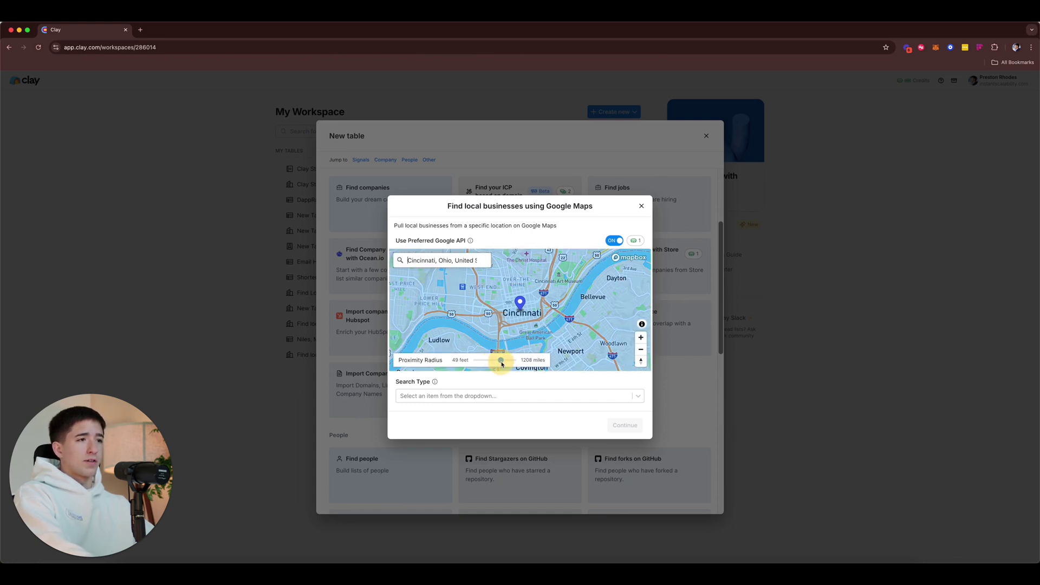
scroll(515, 333, down, 5)
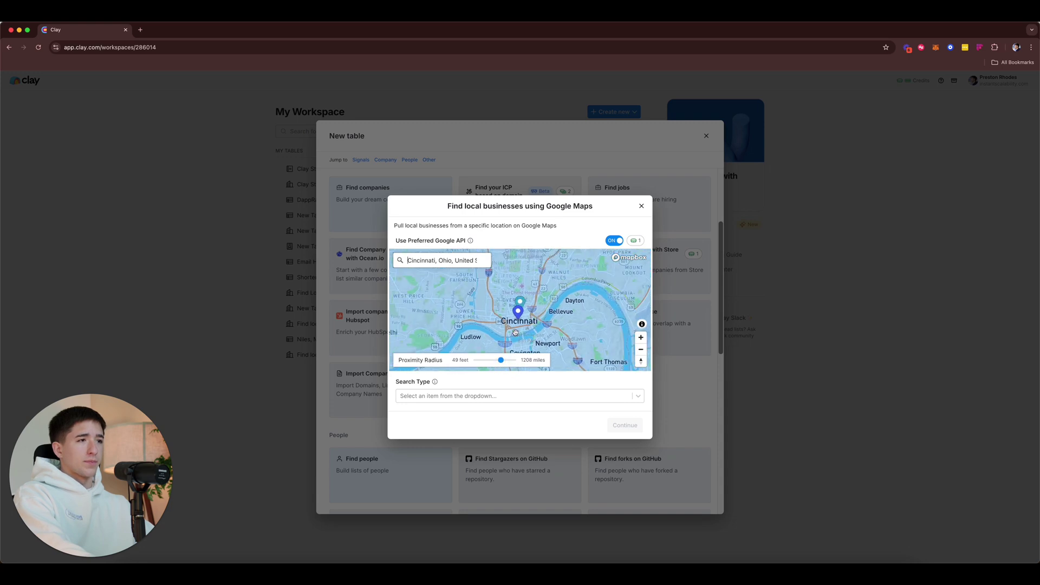
click(420, 396)
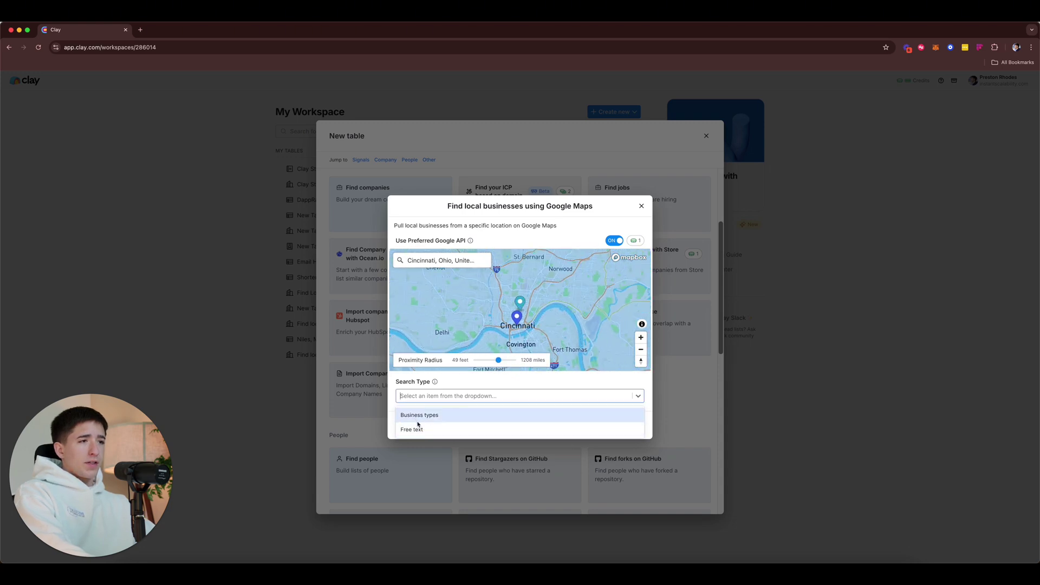
Step: Search by business types, adding Roofing Contractor and Car Wash
click(421, 416)
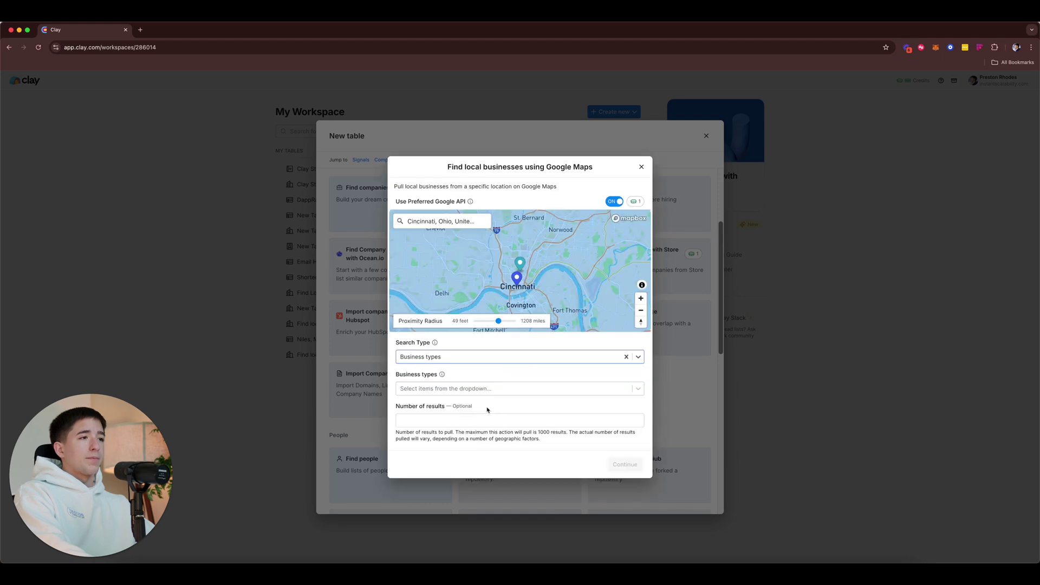
click(484, 392)
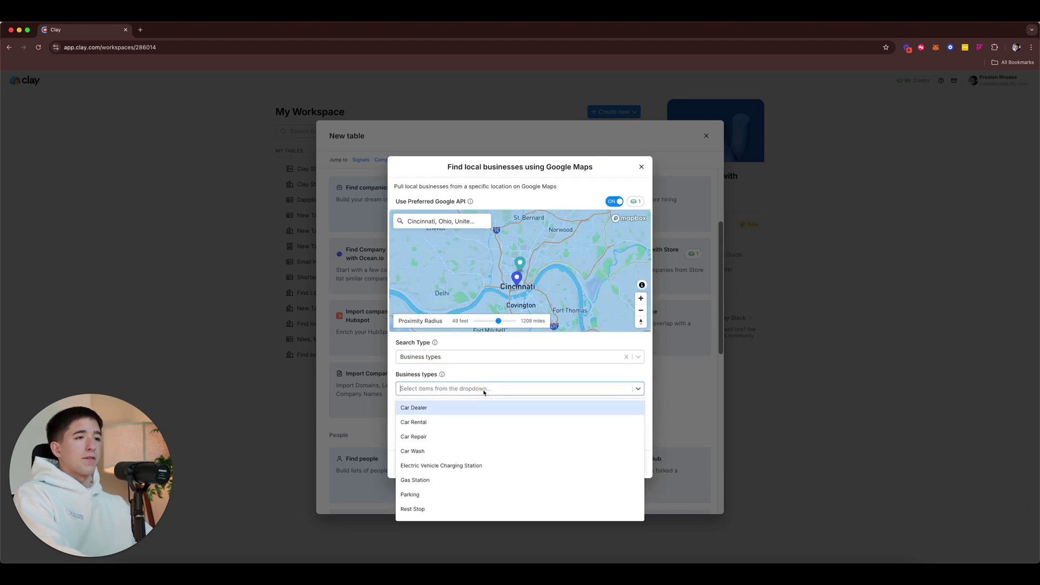
text(roof)
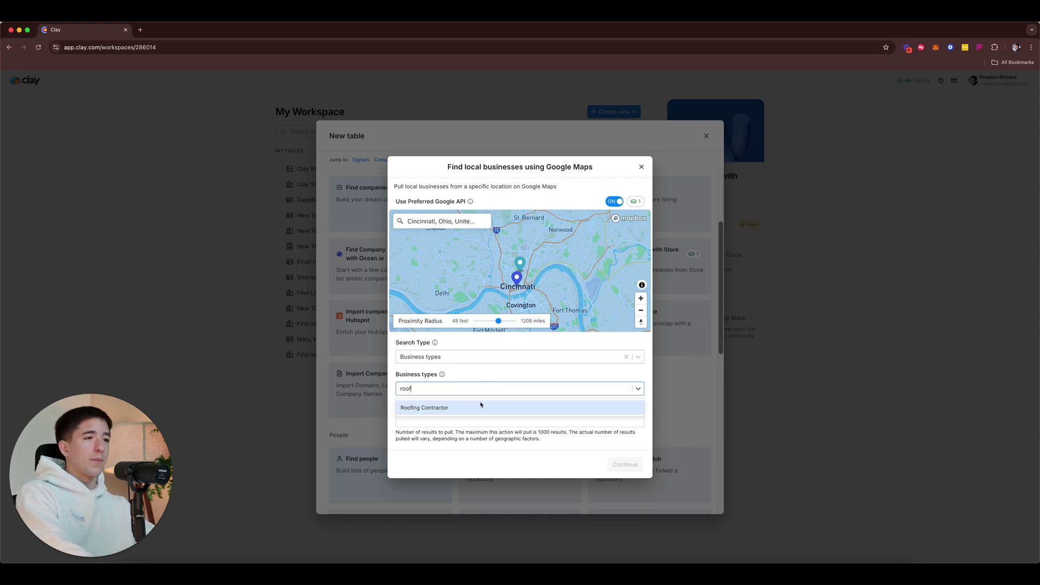
click(480, 406)
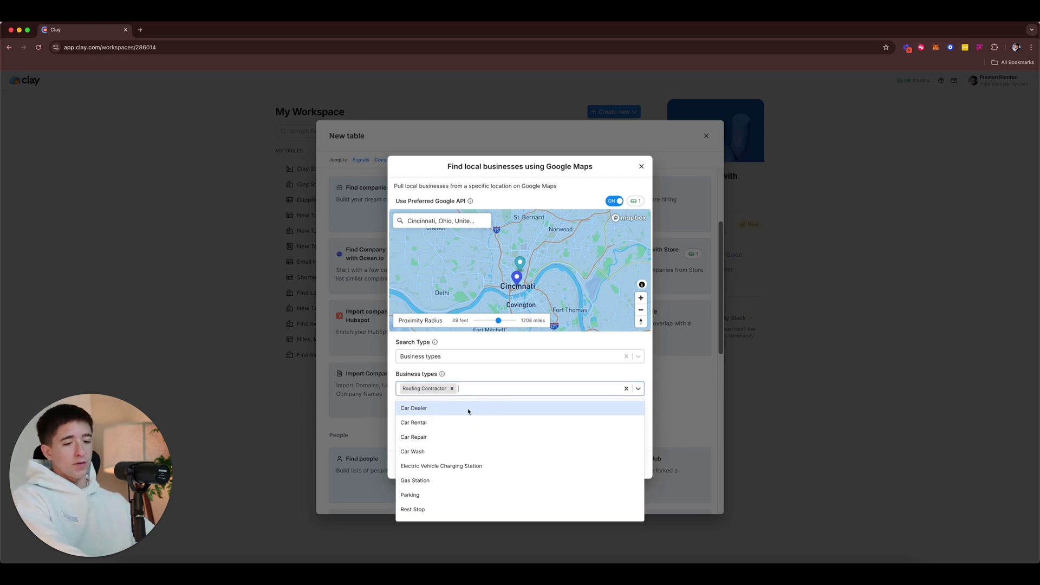
text(det)
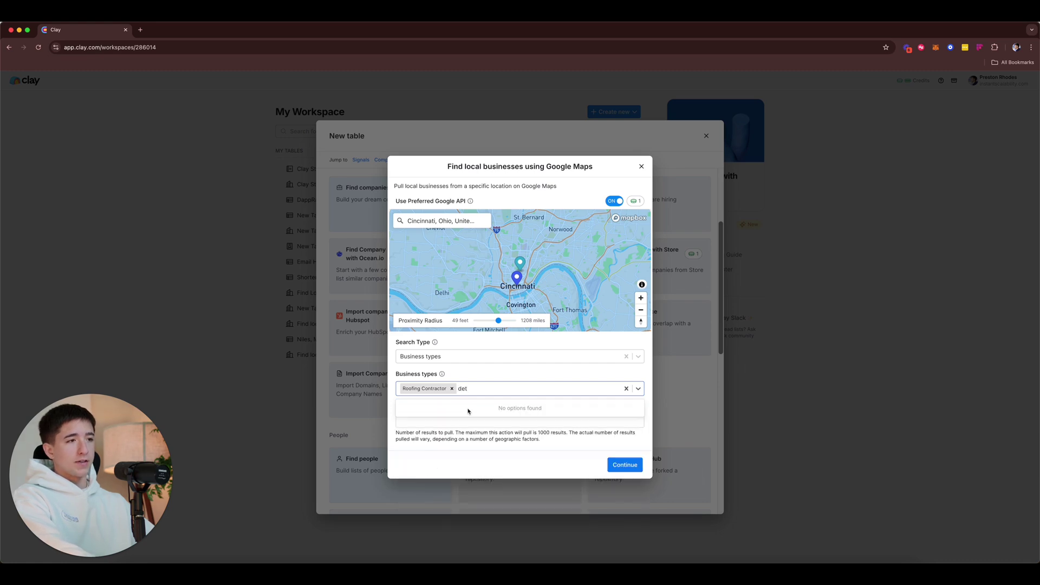
key(BackSpace)
key(BackSpace)
key(BackSpace)
text(car)
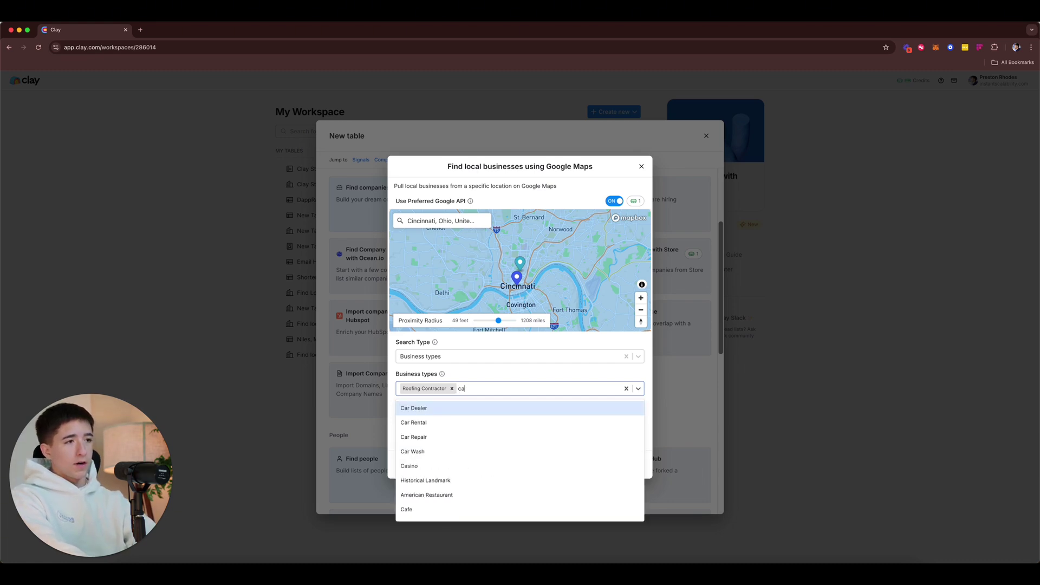
click(466, 455)
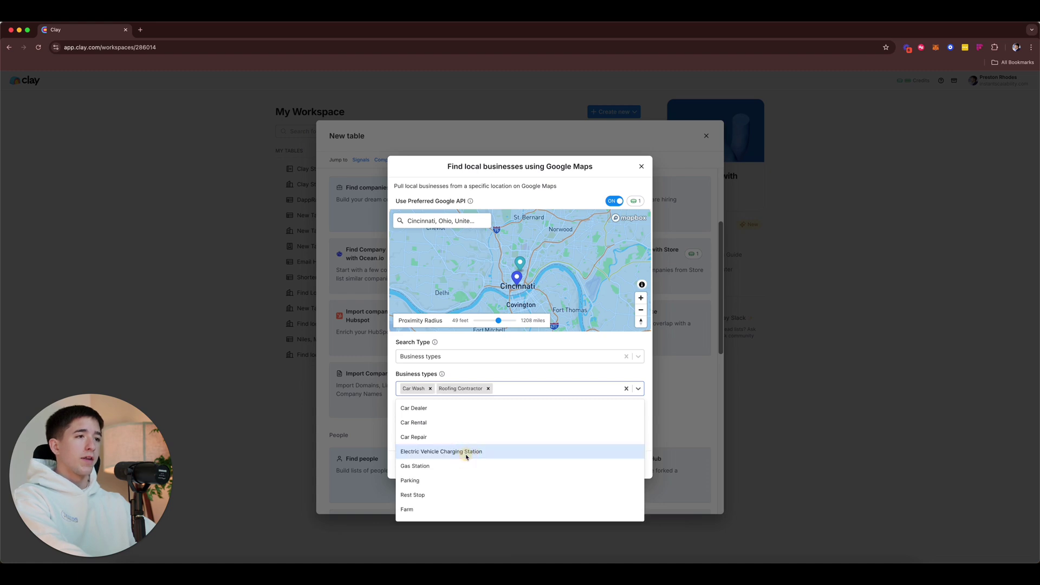
Step: Add Hamburger Restaurant as a third business type, set 50 results, and continue
scroll(503, 448, down, 10)
scroll(504, 449, down, 10)
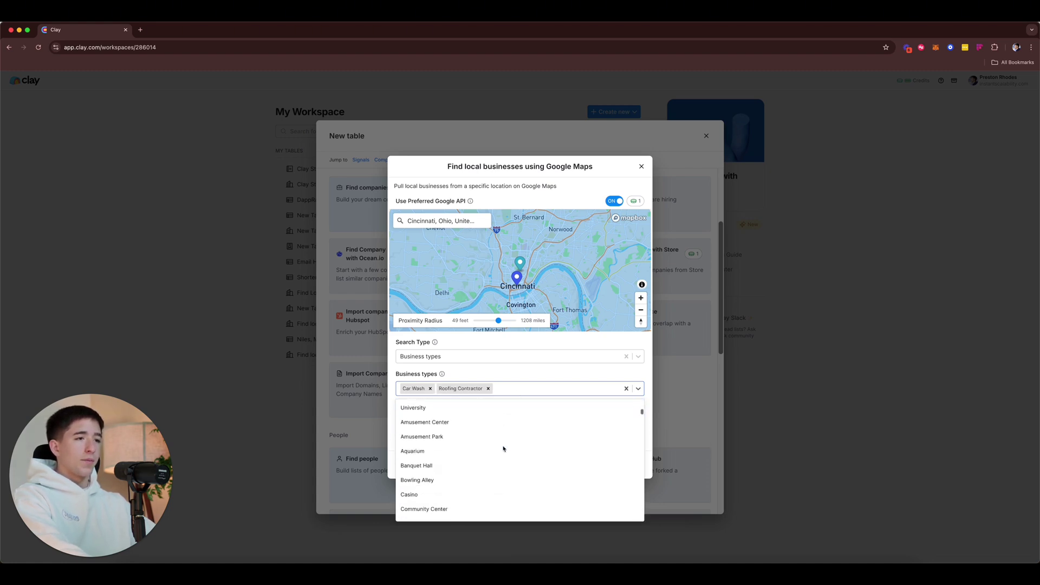
scroll(504, 449, down, 10)
scroll(504, 449, down, 2)
text(es)
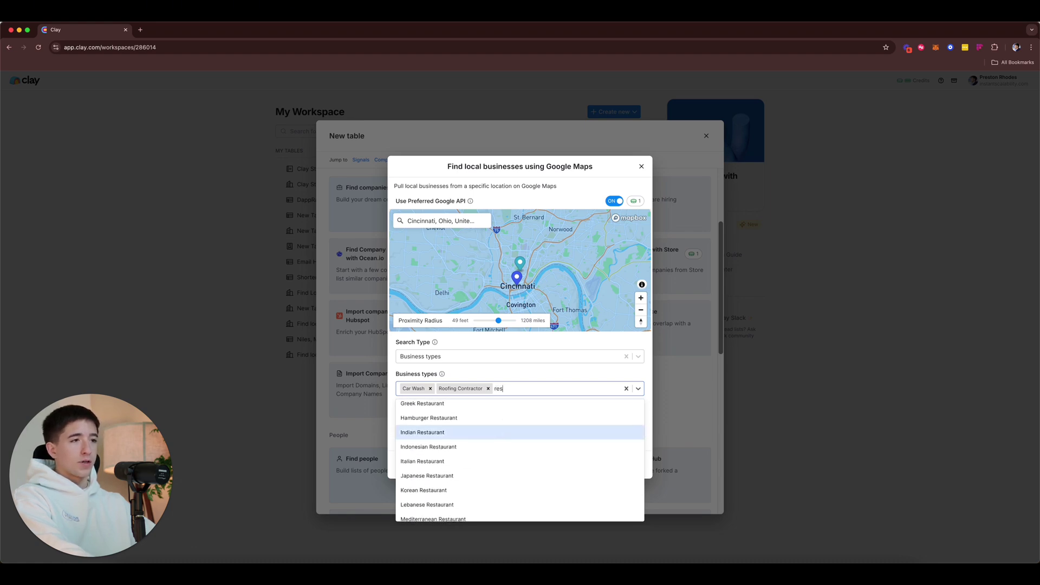
click(499, 419)
click(535, 375)
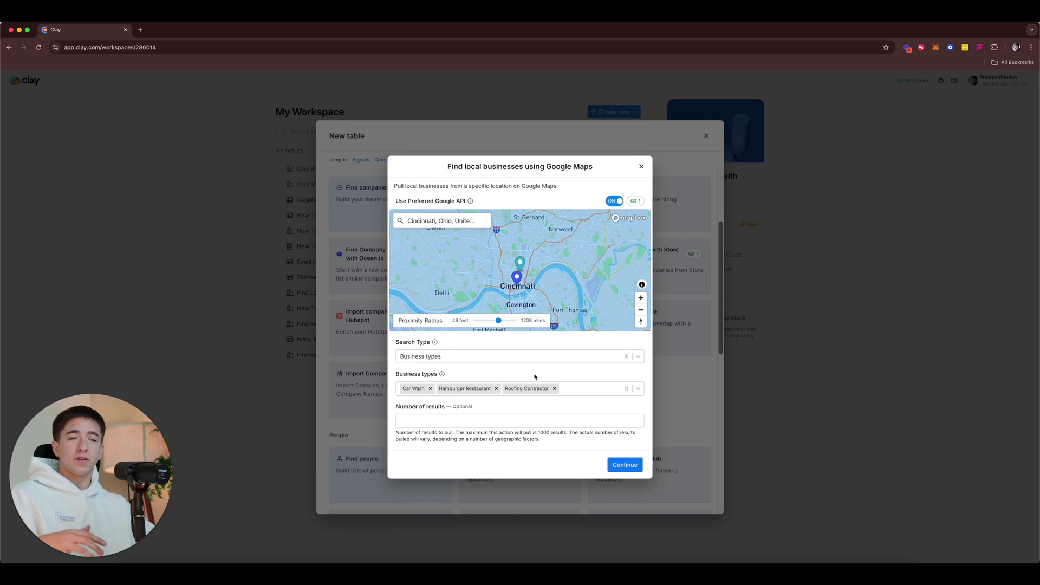
click(464, 422)
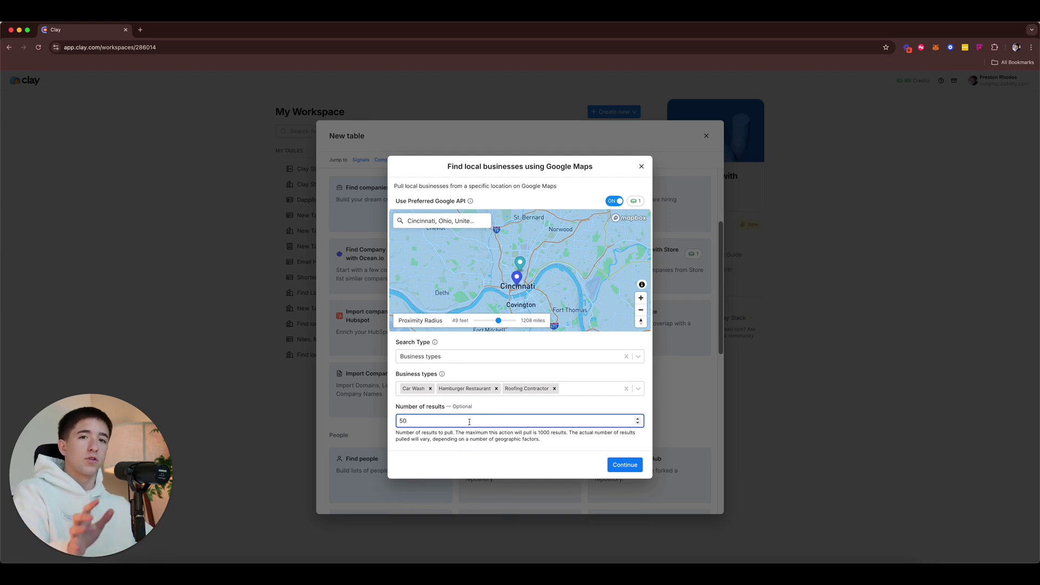
click(628, 466)
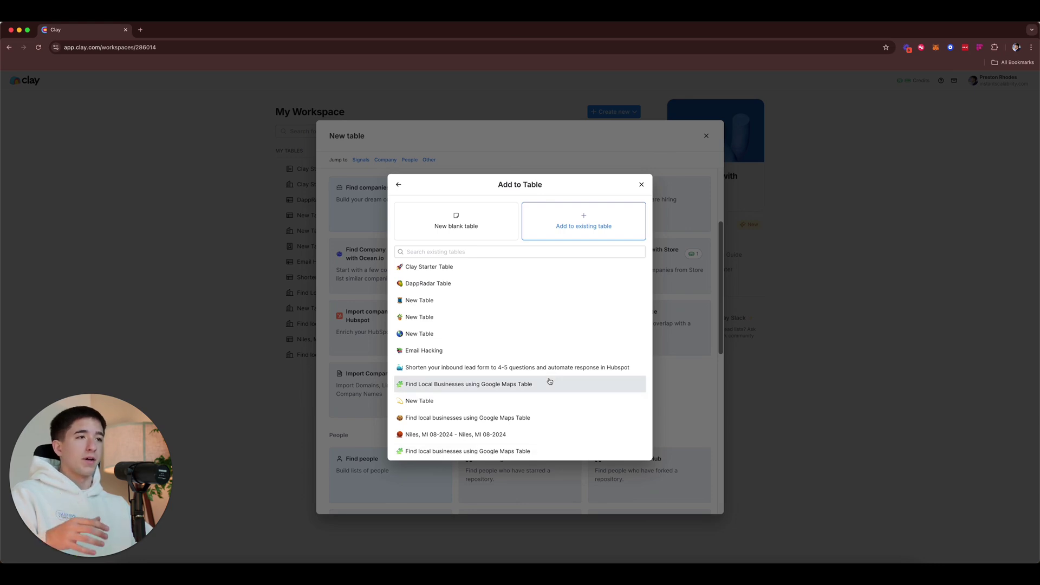
Step: Send the results to a new blank table and scroll through the 48 loaded businesses
click(492, 239)
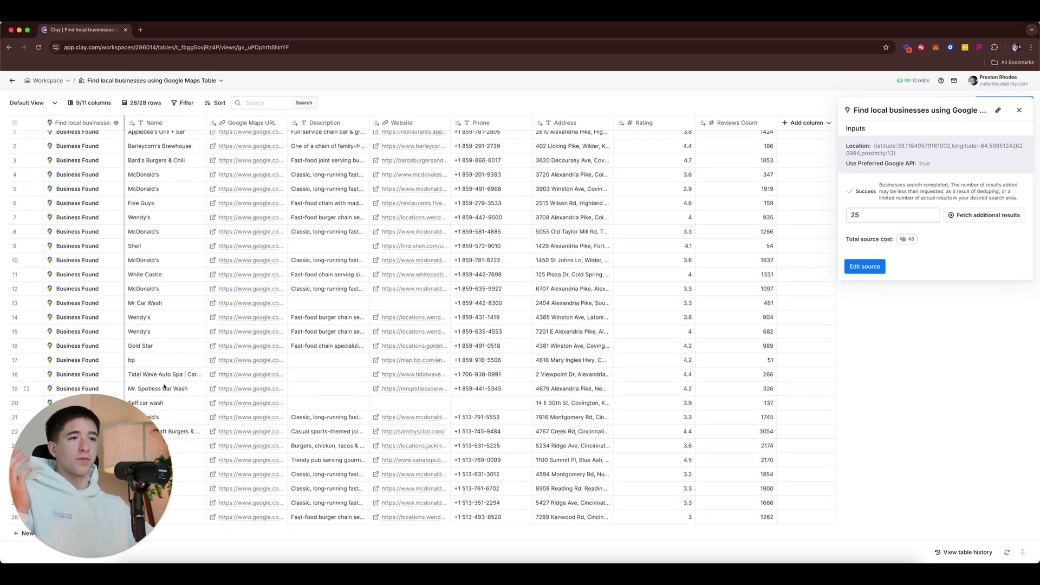
scroll(155, 338, up, 1)
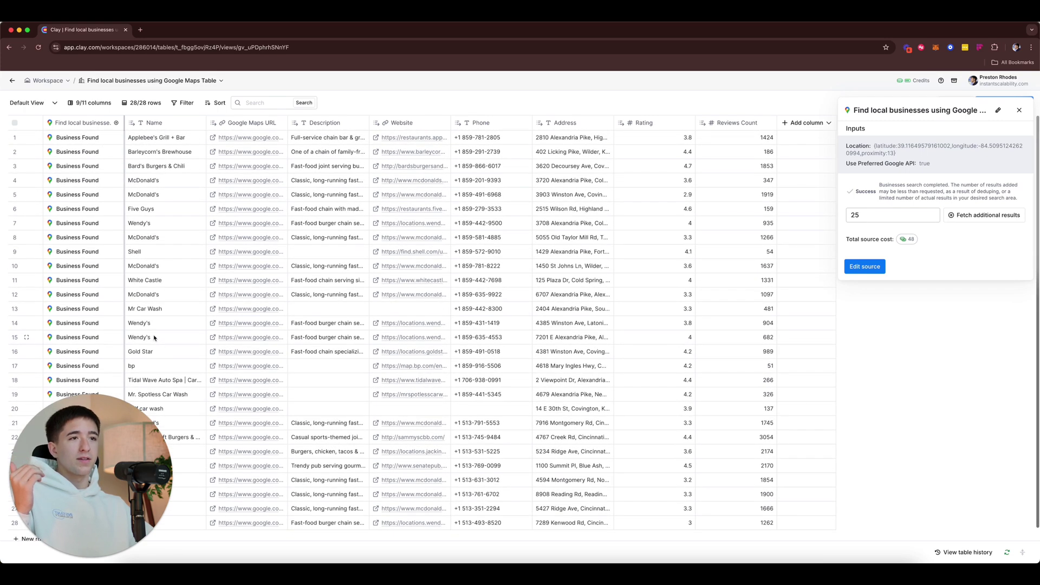
scroll(157, 250, down, 1)
scroll(158, 250, down, 8)
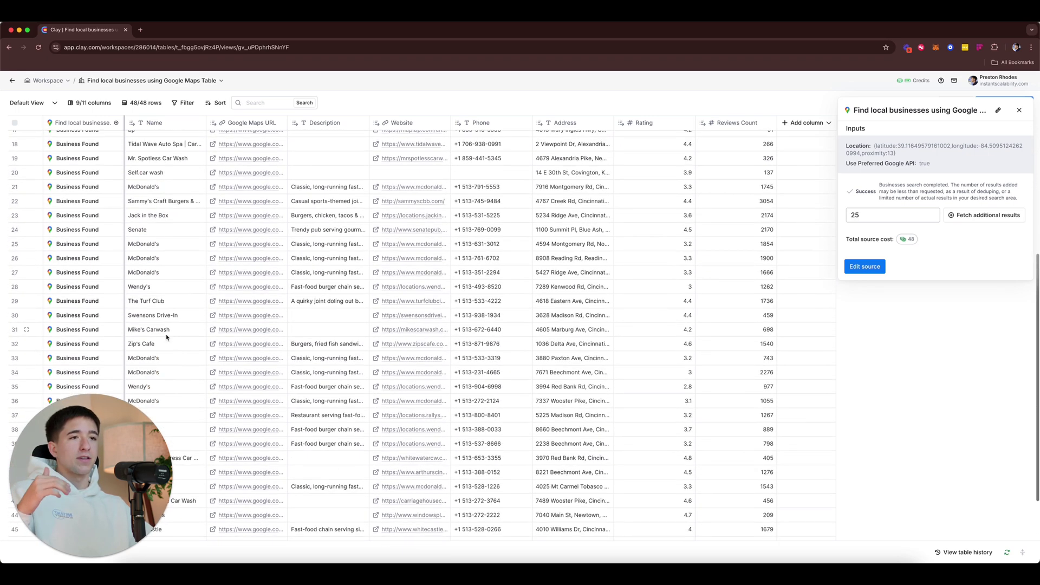
scroll(166, 337, down, 1)
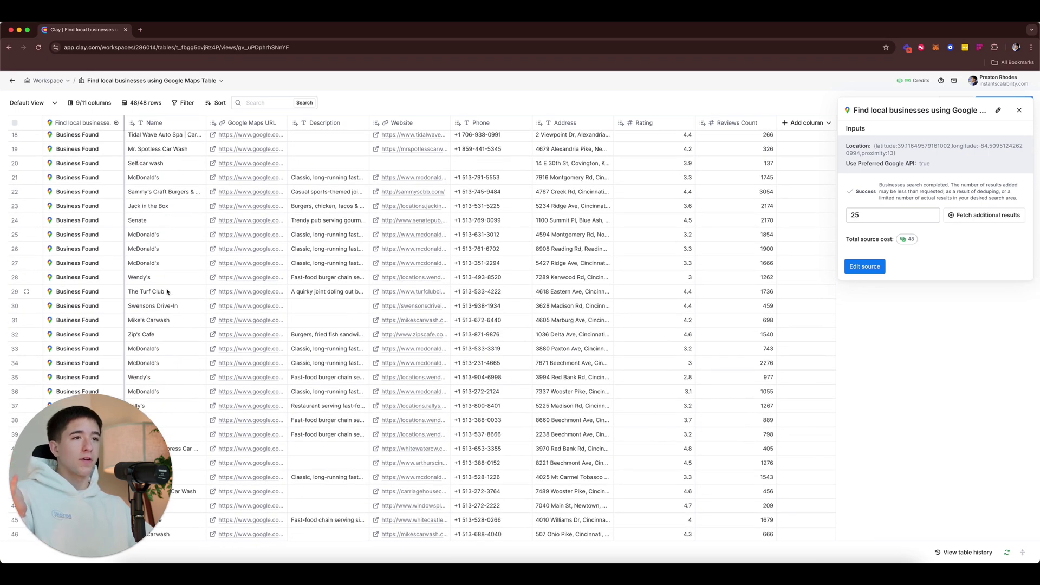
scroll(167, 293, down, 2)
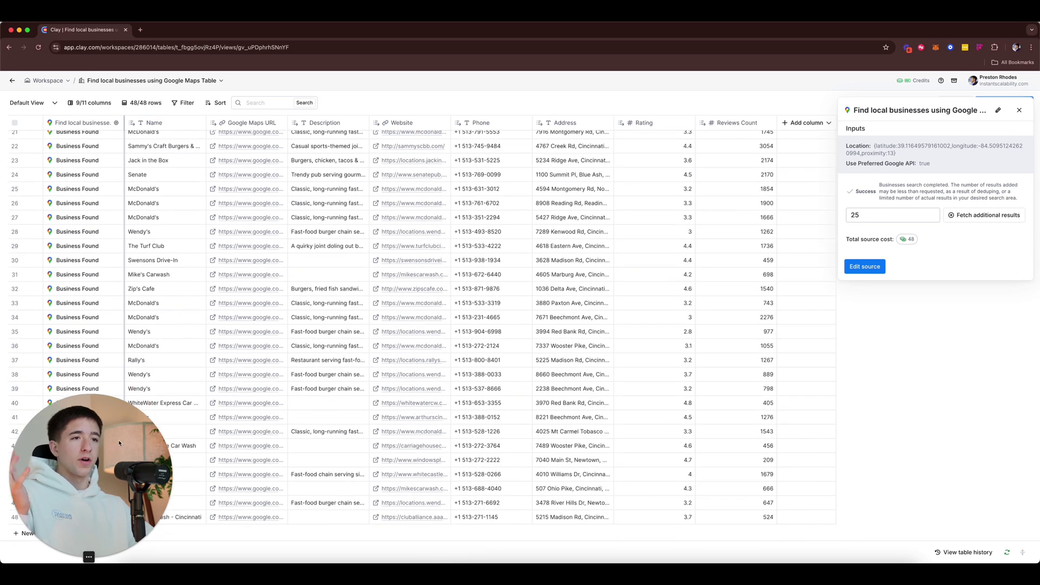
scroll(180, 472, up, 2)
scroll(180, 472, up, 5)
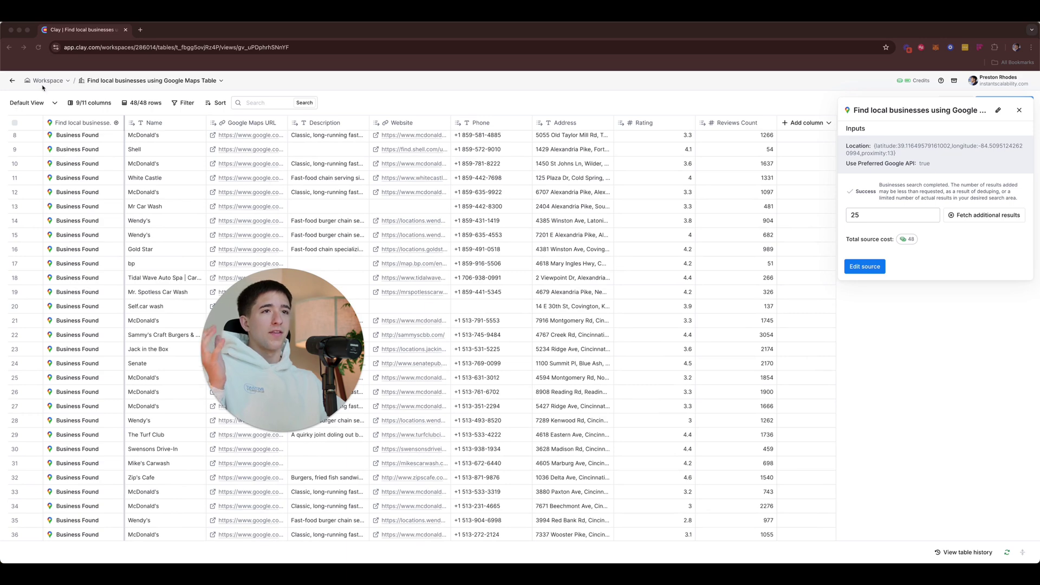
Step: Return to My Workspace and start another Google Maps local-business table searching by business type
click(10, 81)
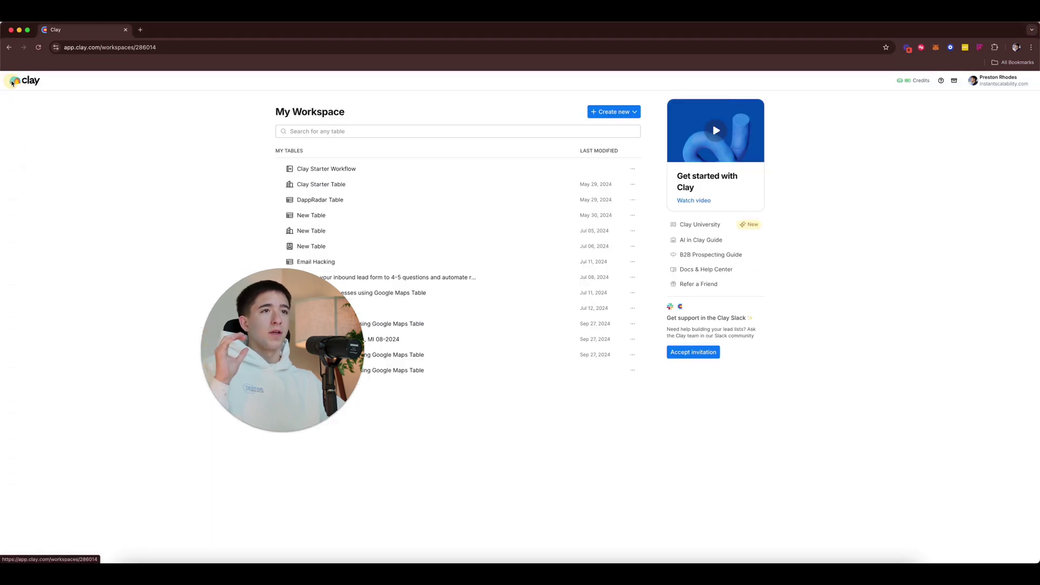
click(618, 112)
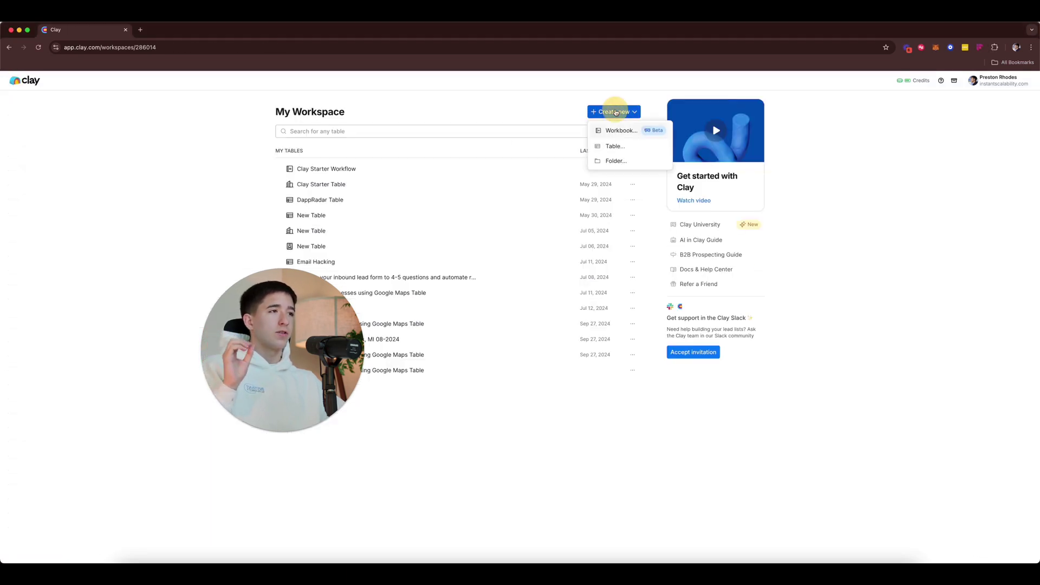
click(618, 147)
scroll(509, 353, down, 2)
click(506, 355)
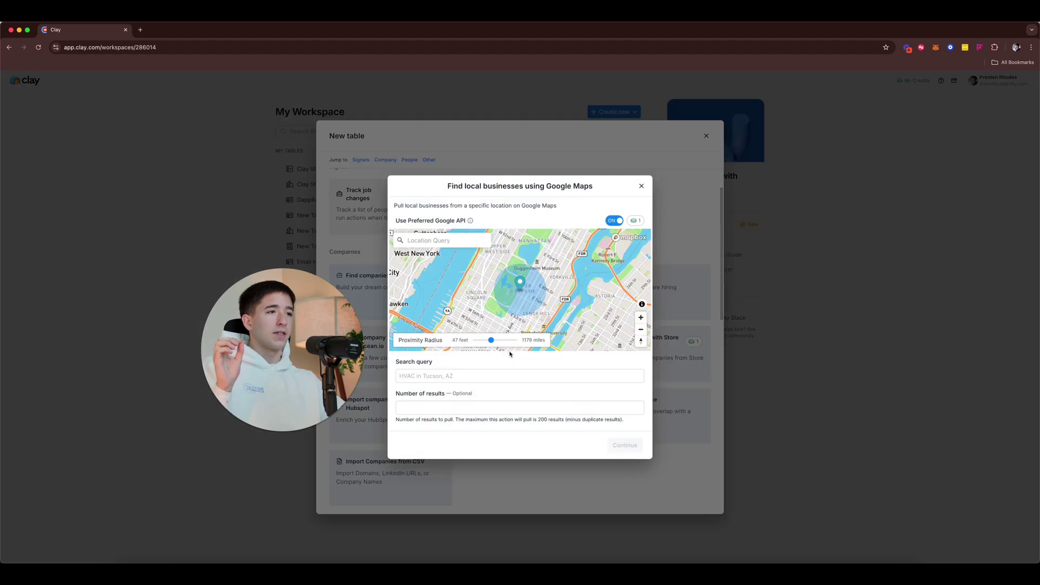
click(462, 396)
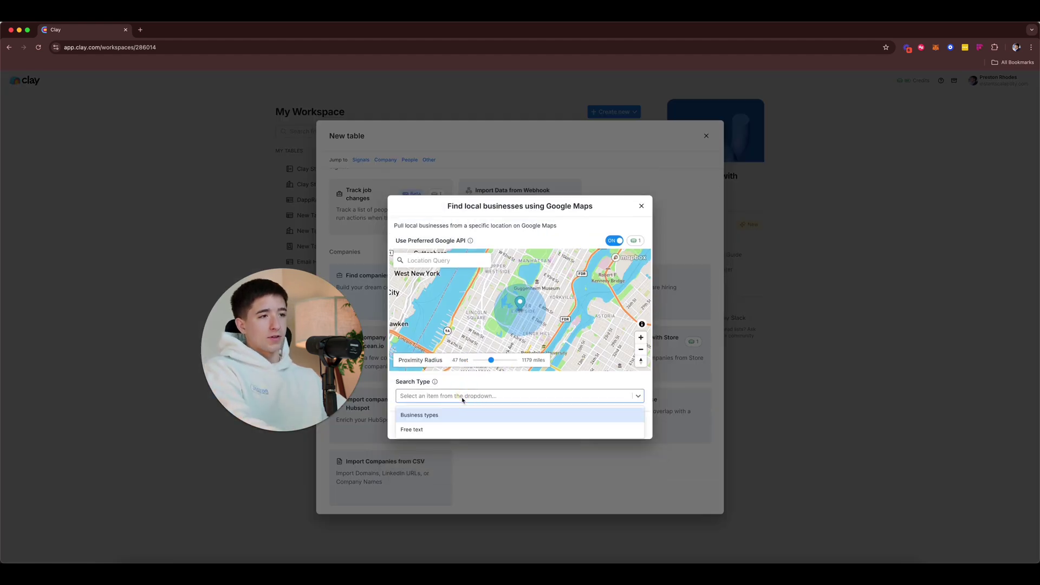
click(453, 420)
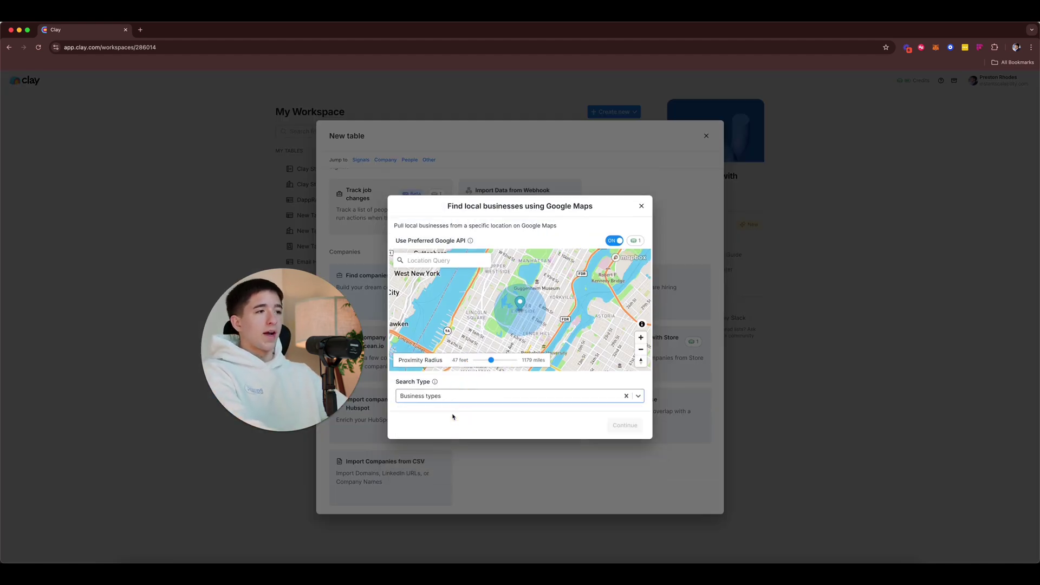
Step: Center the search on Cincinnati, Ohio and add Roofing Contractor as the business type
click(461, 391)
text(cinc)
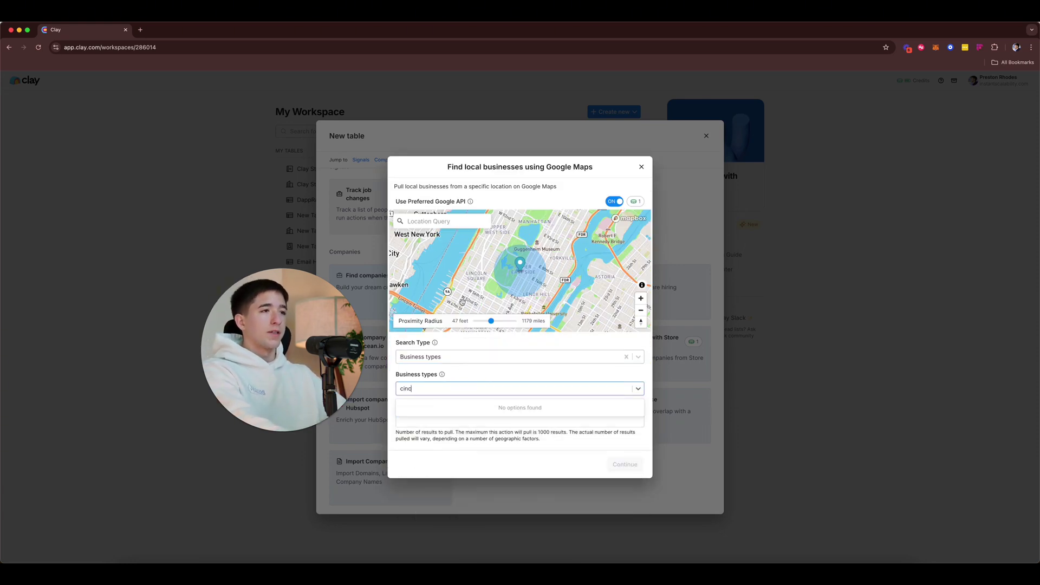
click(455, 222)
text(cinc)
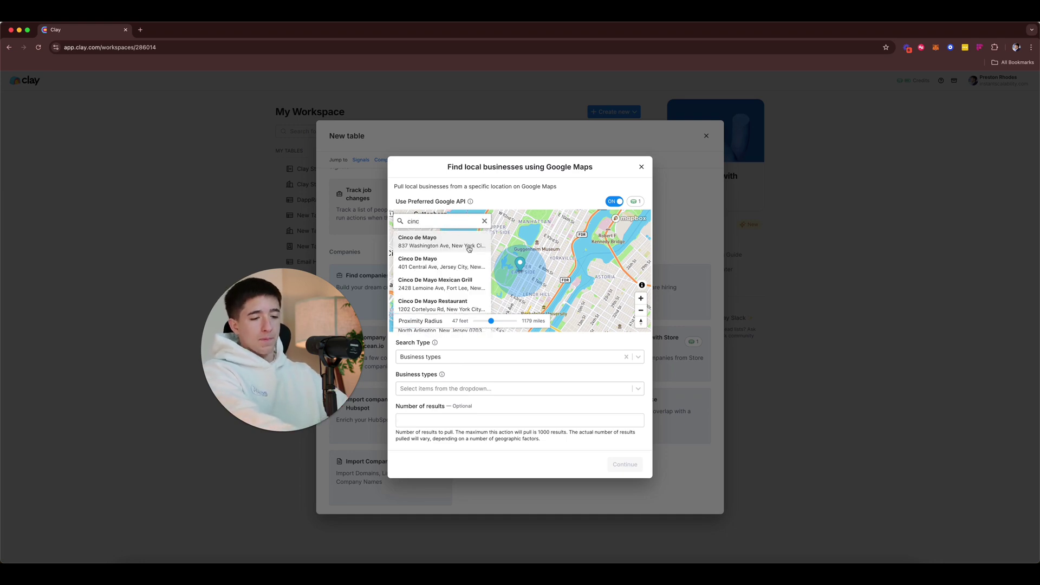
text(inn)
click(439, 241)
click(455, 389)
text(roof)
click(457, 408)
click(480, 389)
click(456, 421)
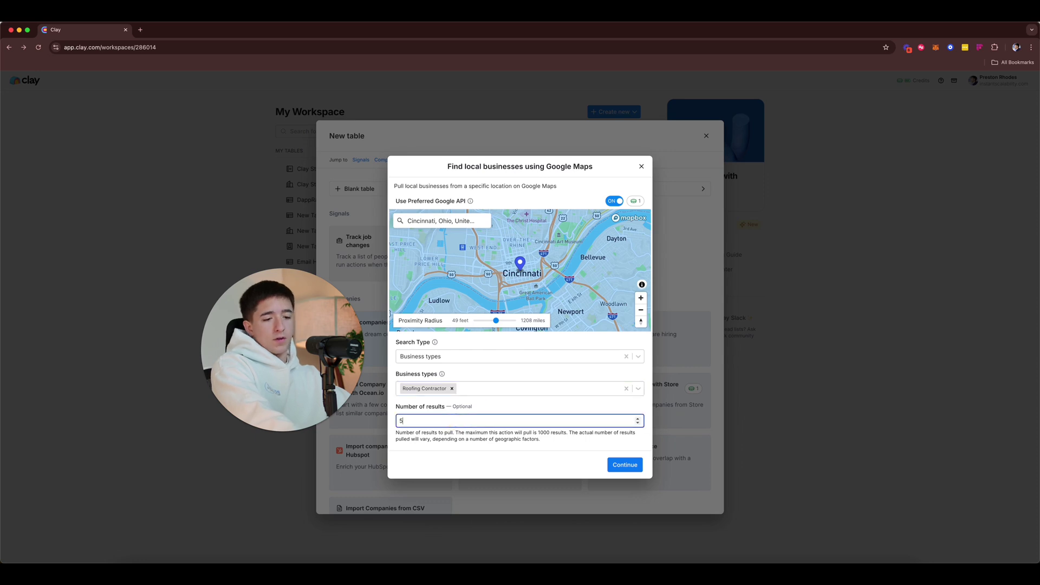
Step: Load the roofing results into a new blank table of 49 businesses and close the source panel
click(618, 469)
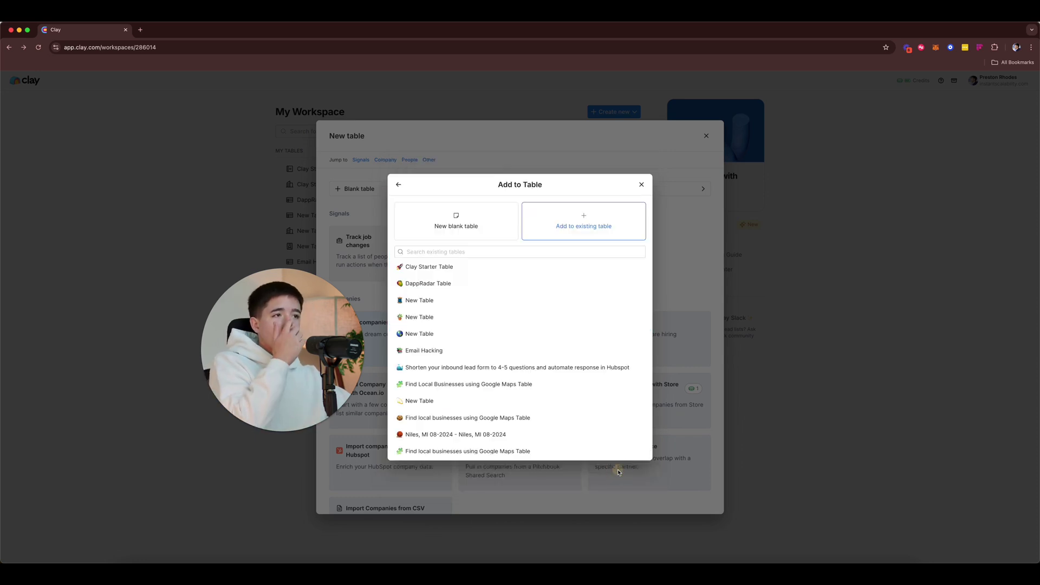
click(493, 234)
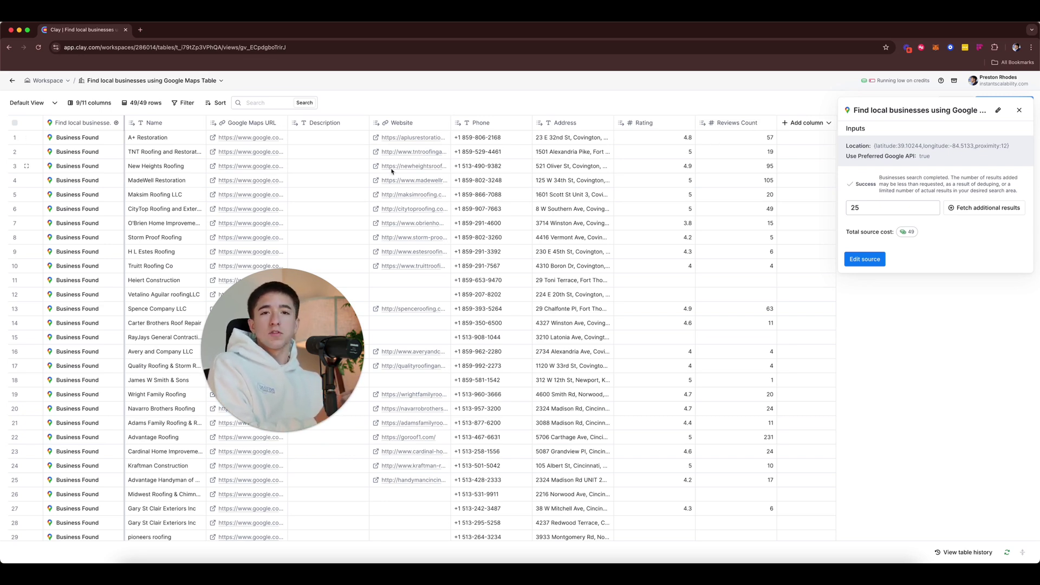
scroll(391, 228, down, 3)
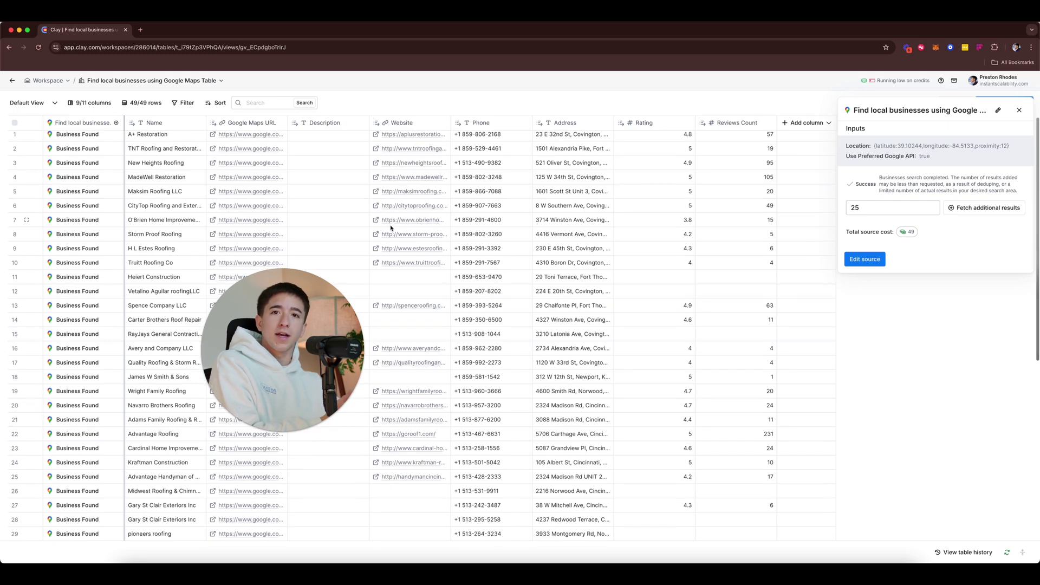
scroll(391, 228, up, 3)
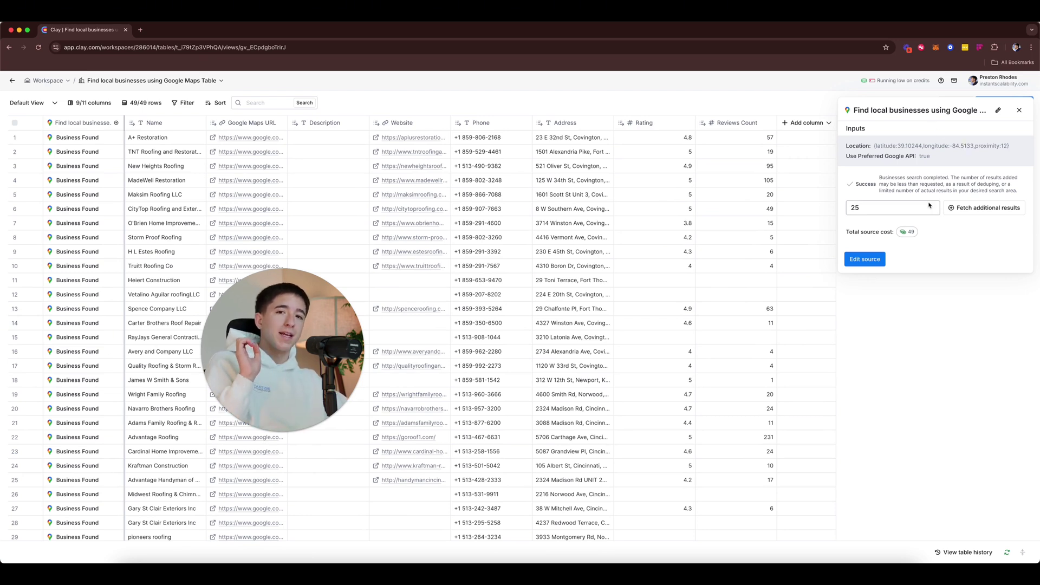
click(1019, 112)
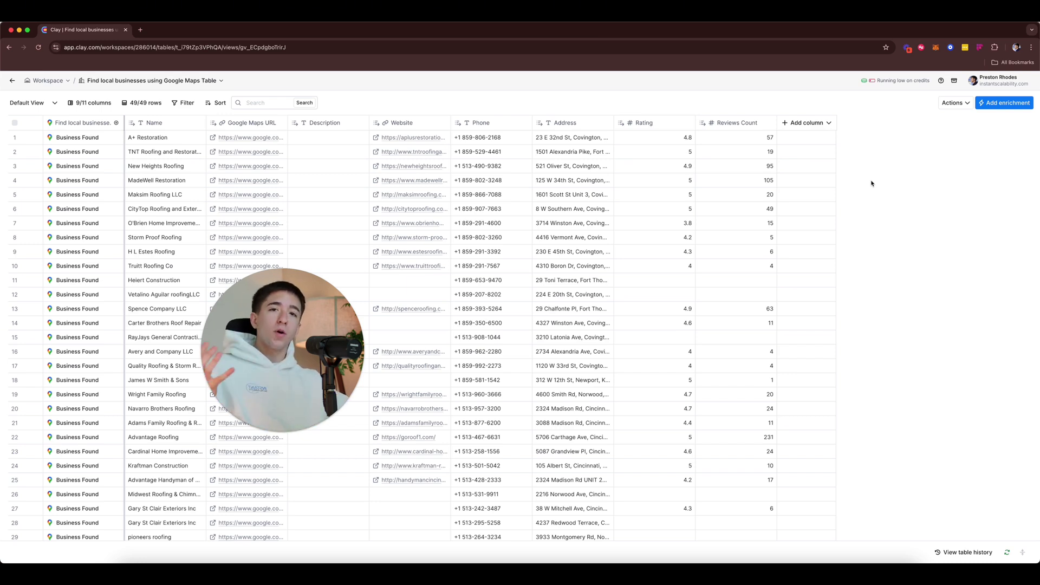
Step: Add a Facebook waterfall enrichment using Website as company domain, set to run on all 49 rows
click(807, 124)
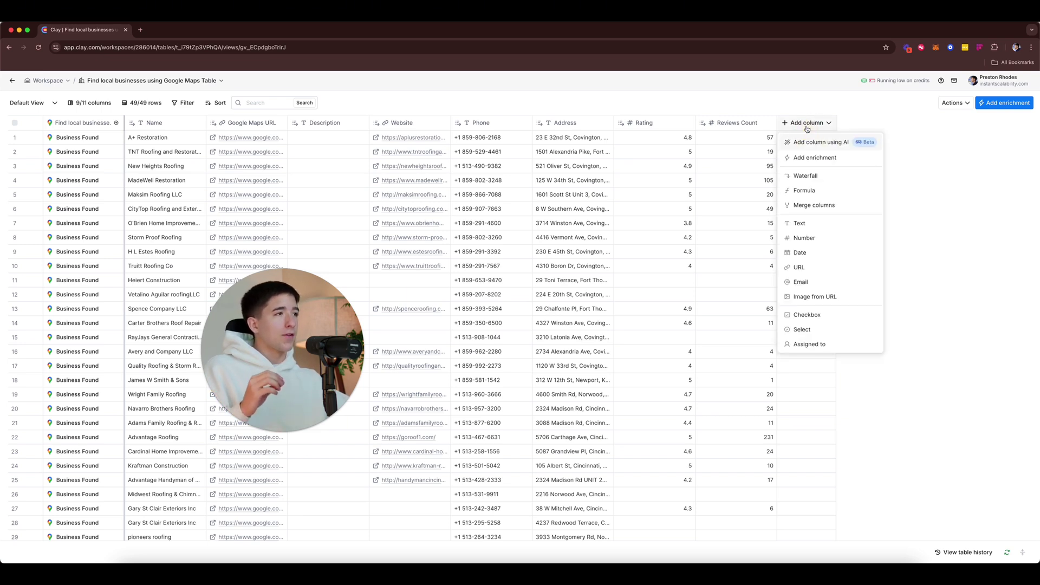
click(816, 158)
scroll(454, 335, down, 3)
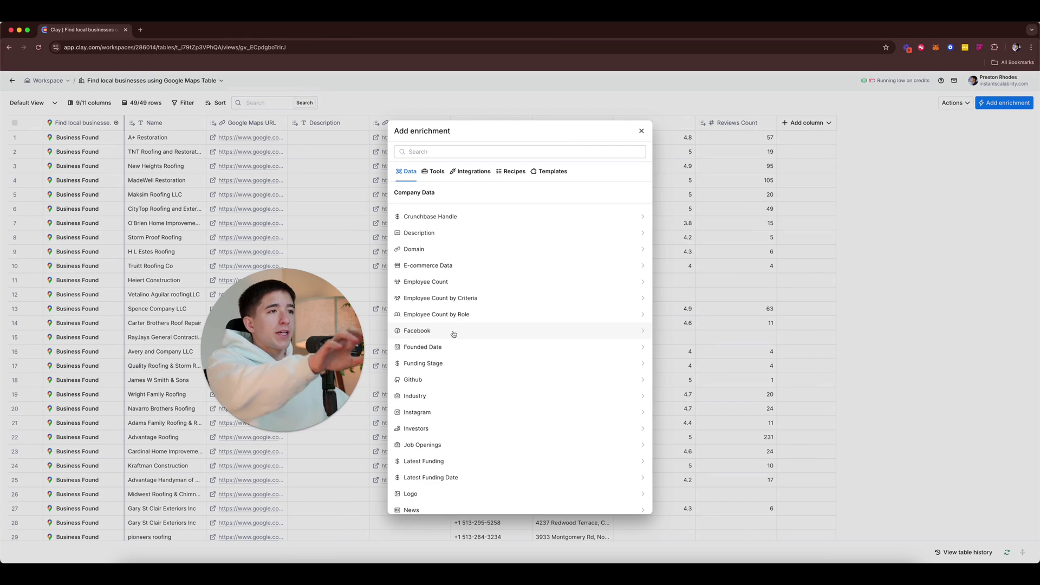
click(453, 332)
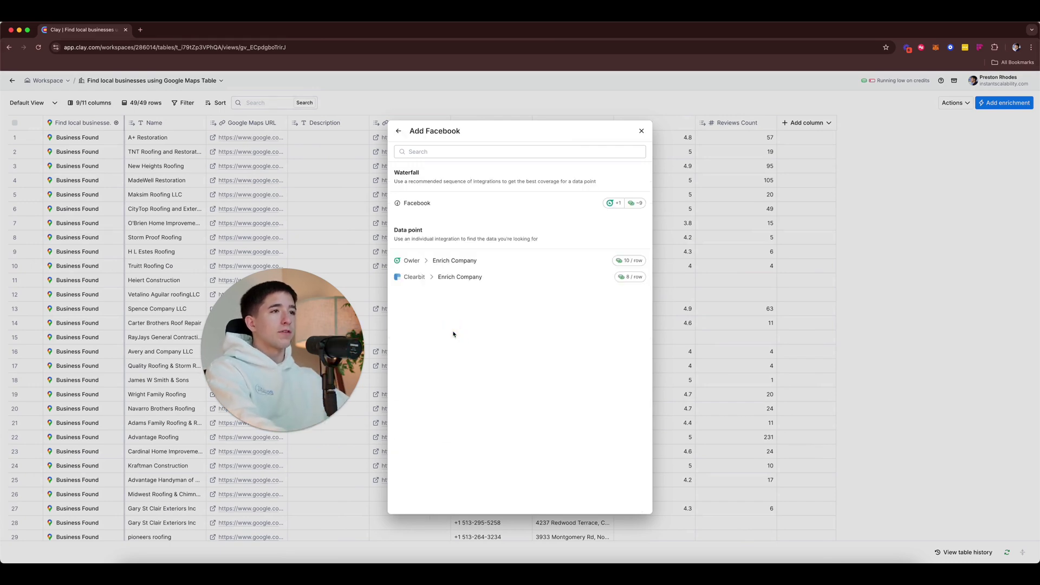
click(535, 207)
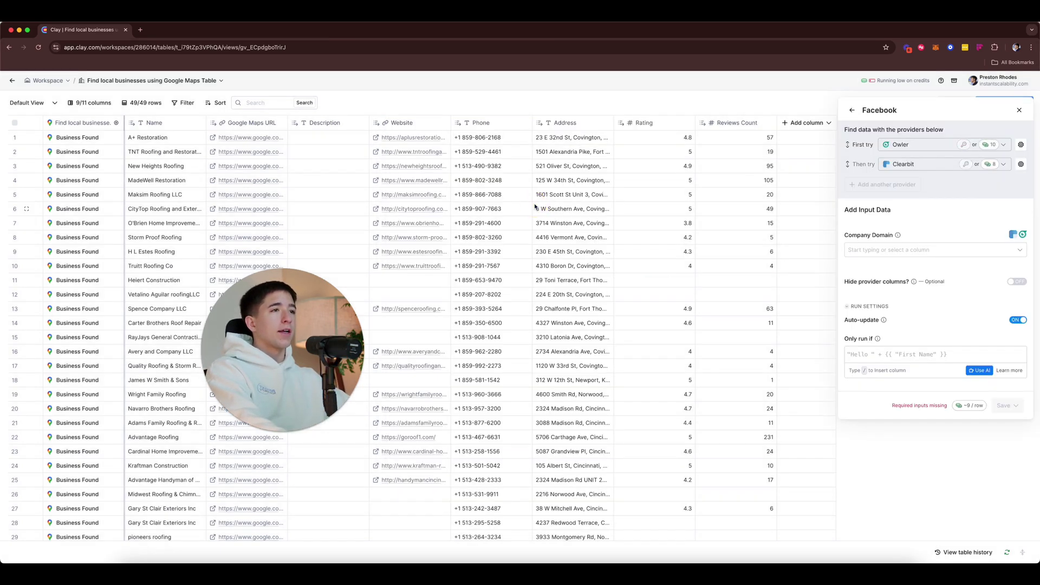
click(883, 249)
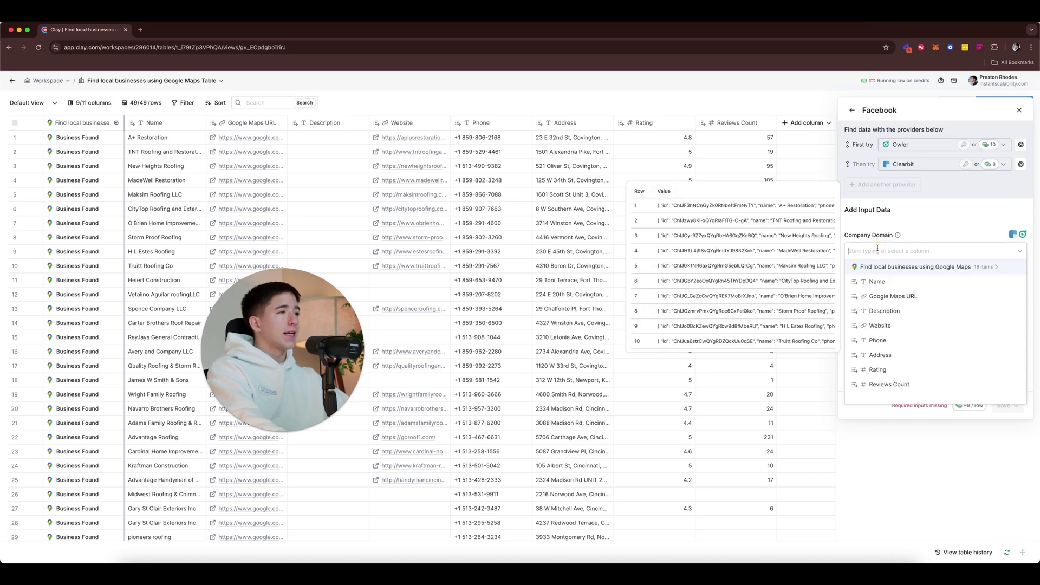
click(881, 327)
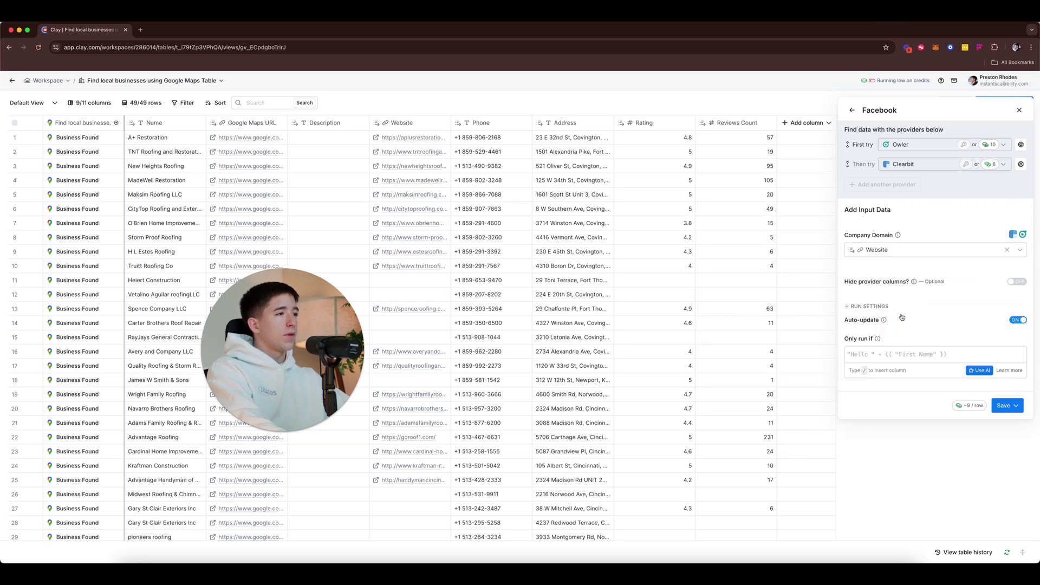
click(1007, 405)
click(942, 444)
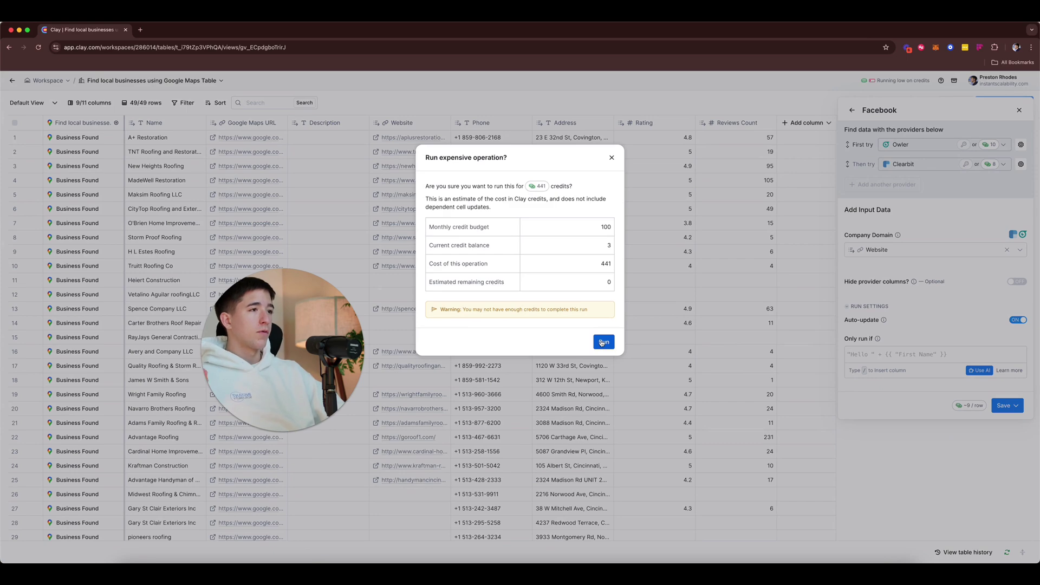
click(601, 342)
scroll(824, 378, right, 2)
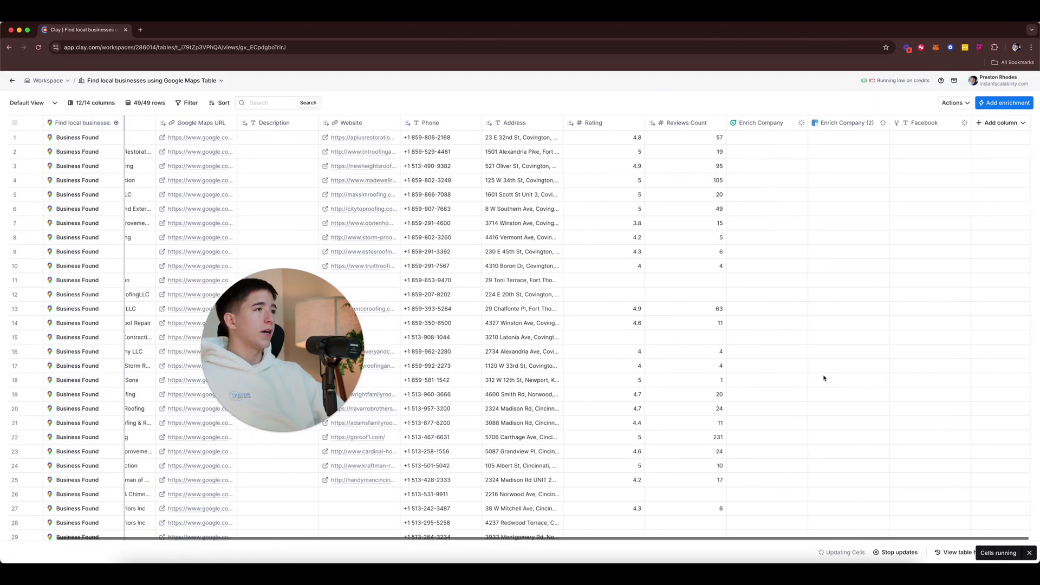
scroll(813, 162, left, 2)
scroll(825, 200, right, 1)
scroll(825, 200, right, 1)
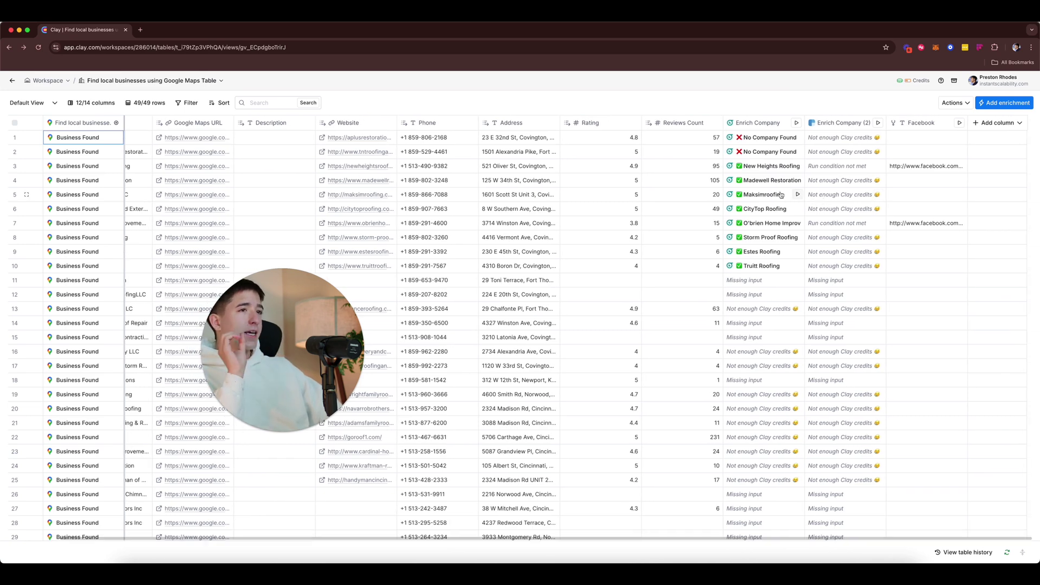
scroll(773, 179, right, 1)
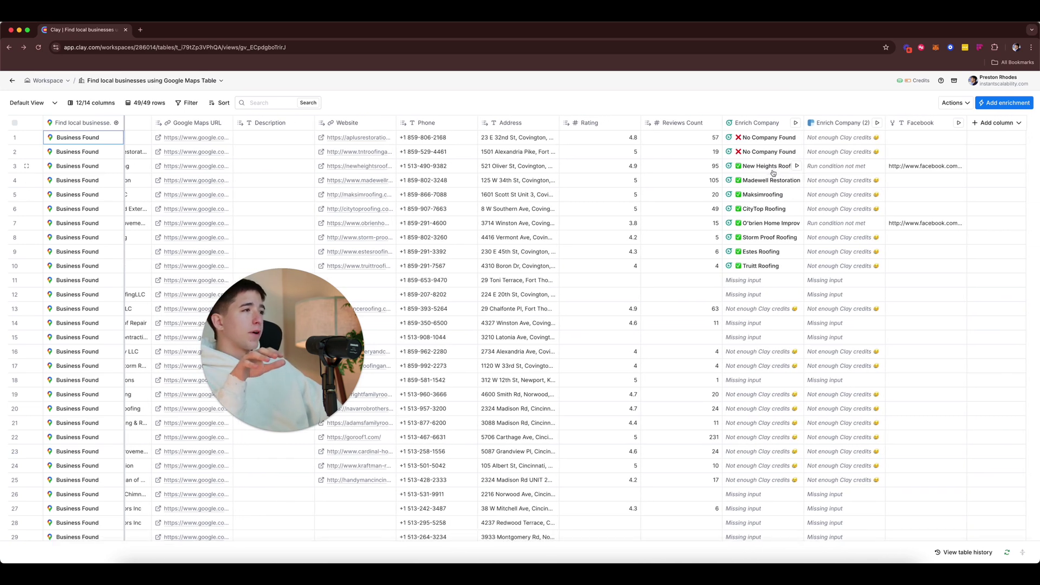
click(877, 122)
click(862, 140)
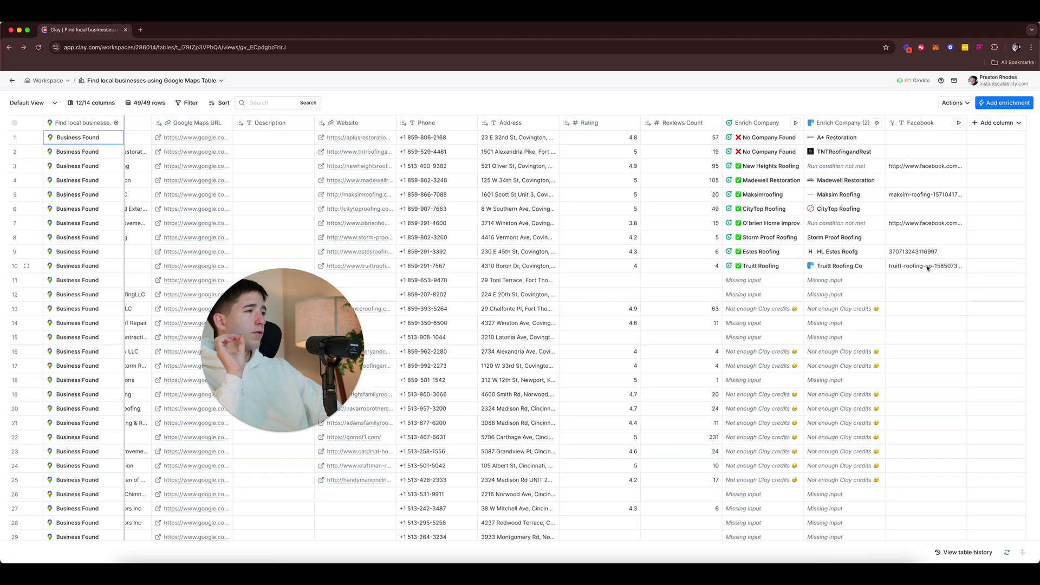
click(918, 166)
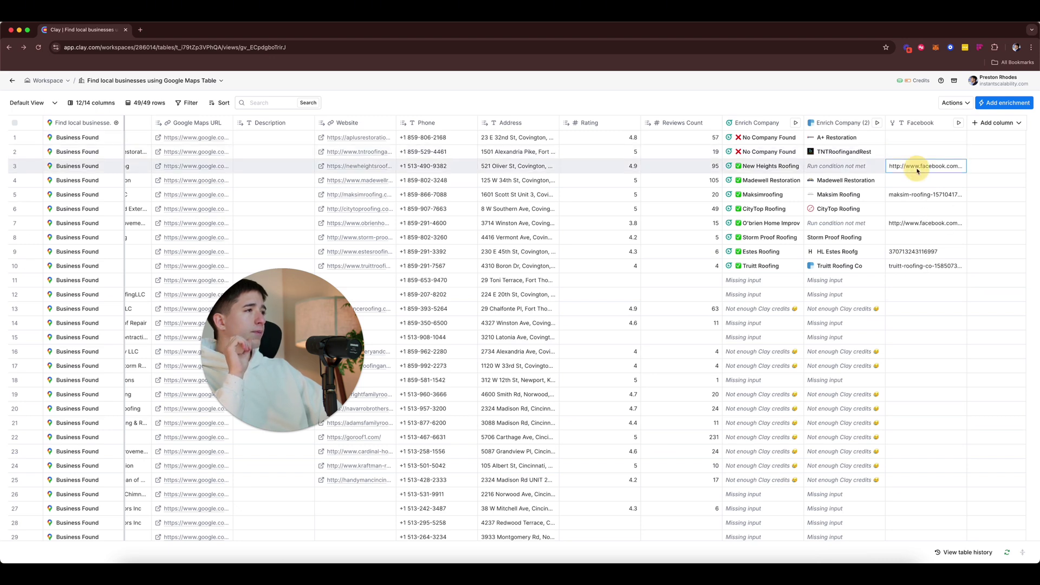
click(918, 168)
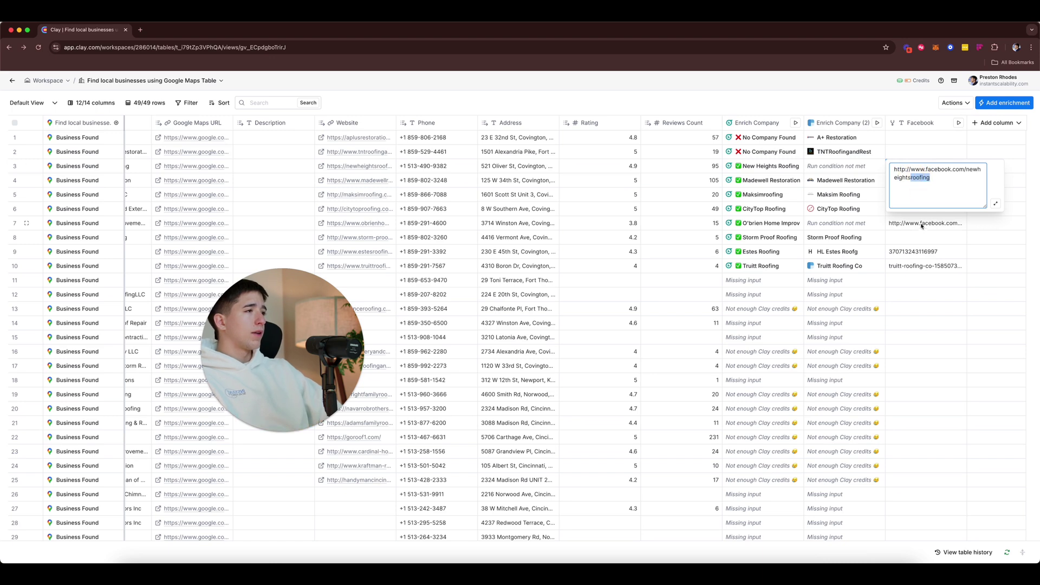
double_click(924, 221)
click(925, 195)
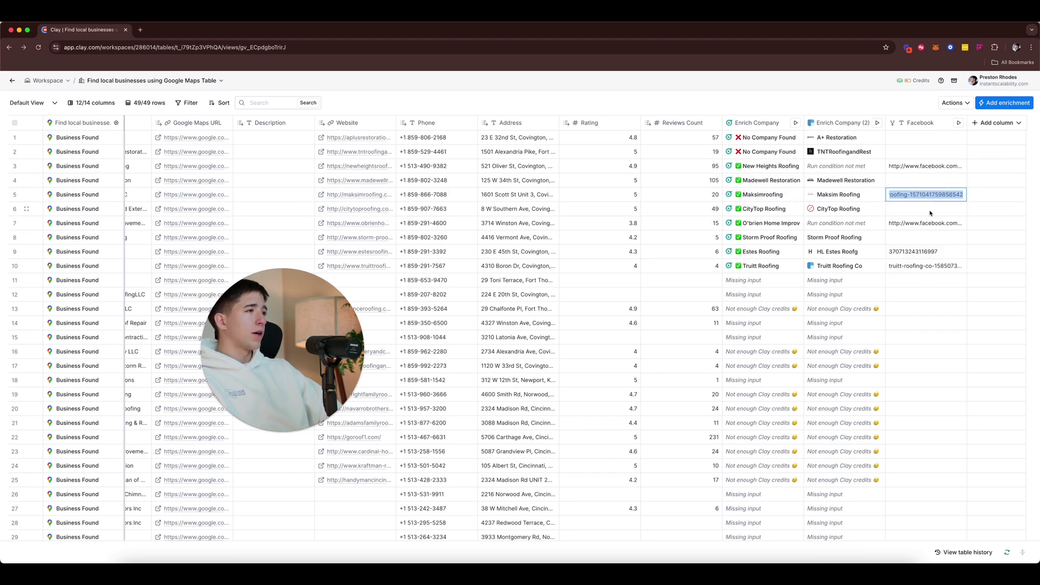
double_click(925, 251)
click(916, 268)
click(916, 269)
click(915, 328)
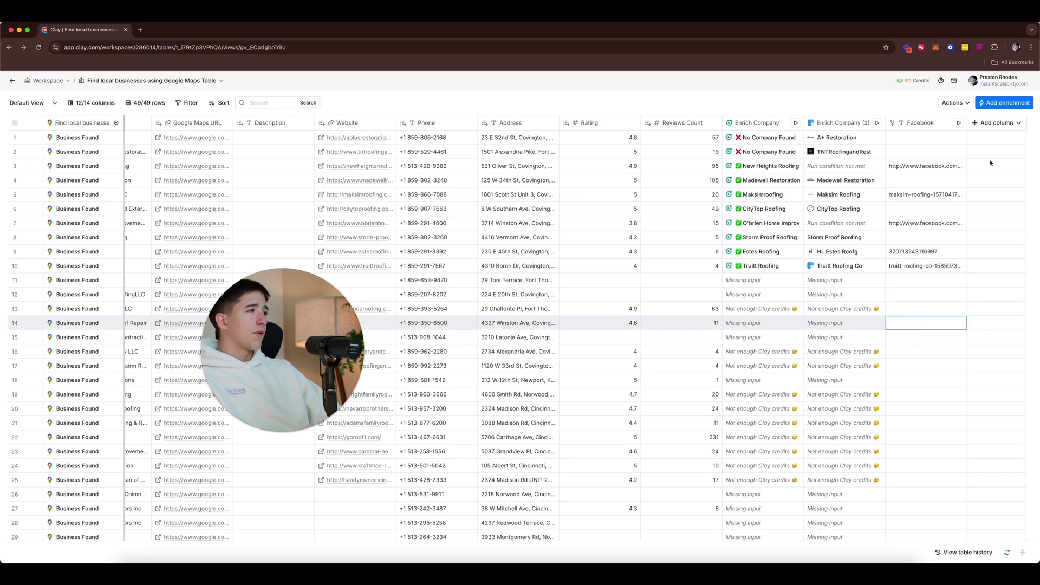
Step: Add an Instagram Find Company Profile enrichment taking Enrich Company's website as domain and name
click(995, 123)
click(966, 162)
scroll(468, 288, down, 1)
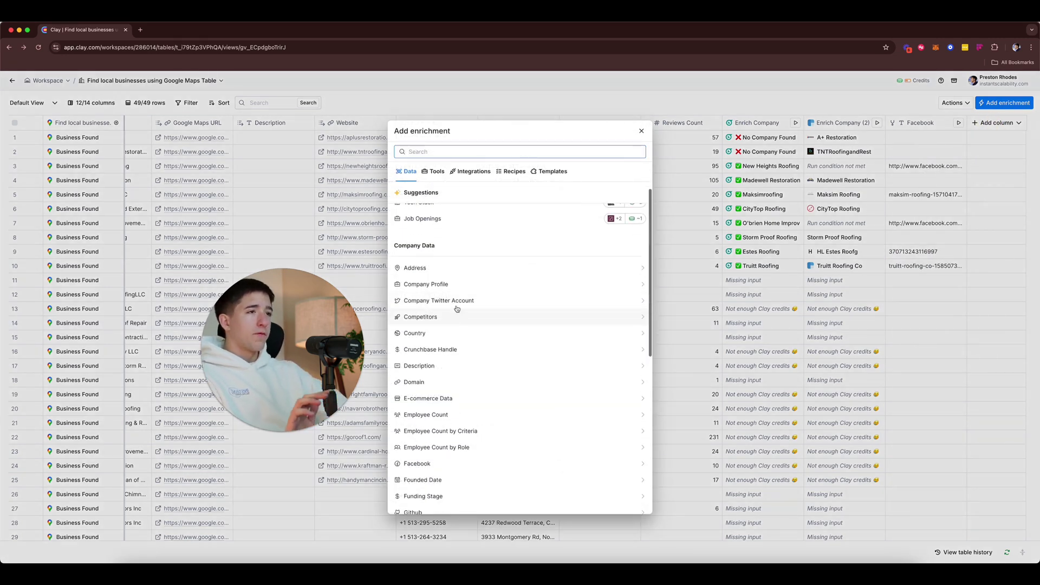
scroll(471, 293, down, 1)
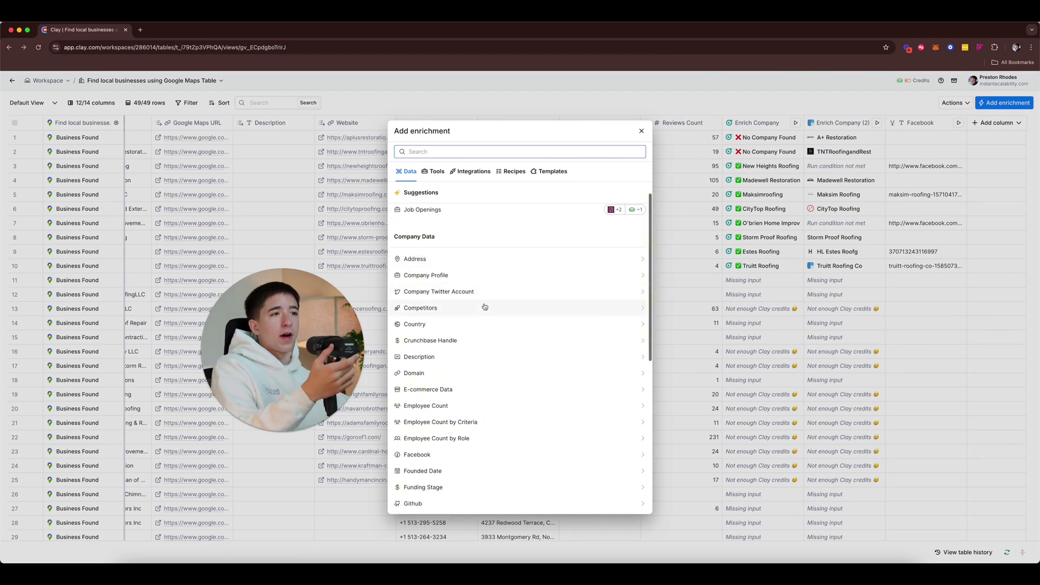
scroll(484, 308, down, 1)
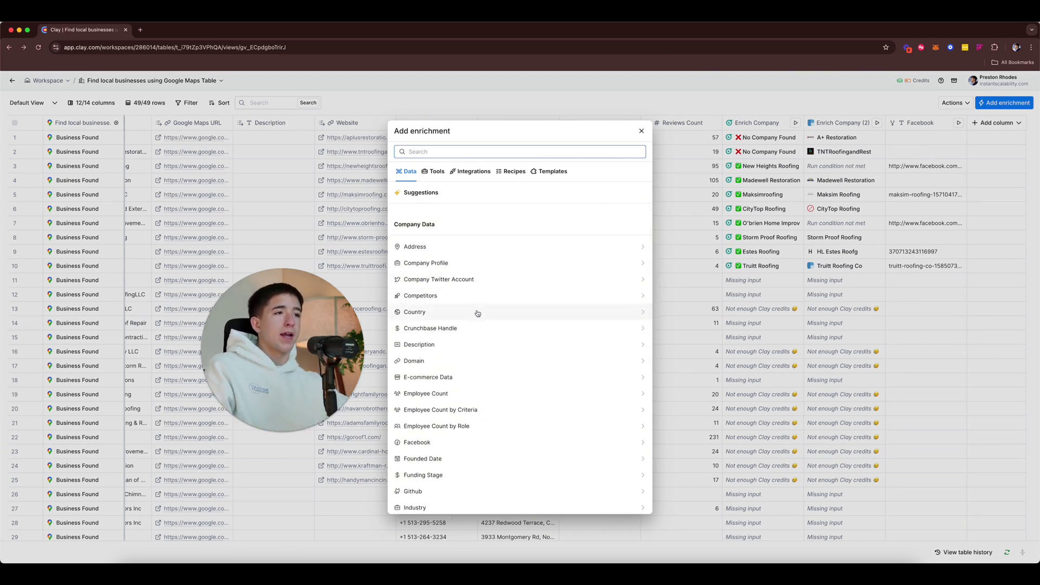
scroll(474, 317, down, 2)
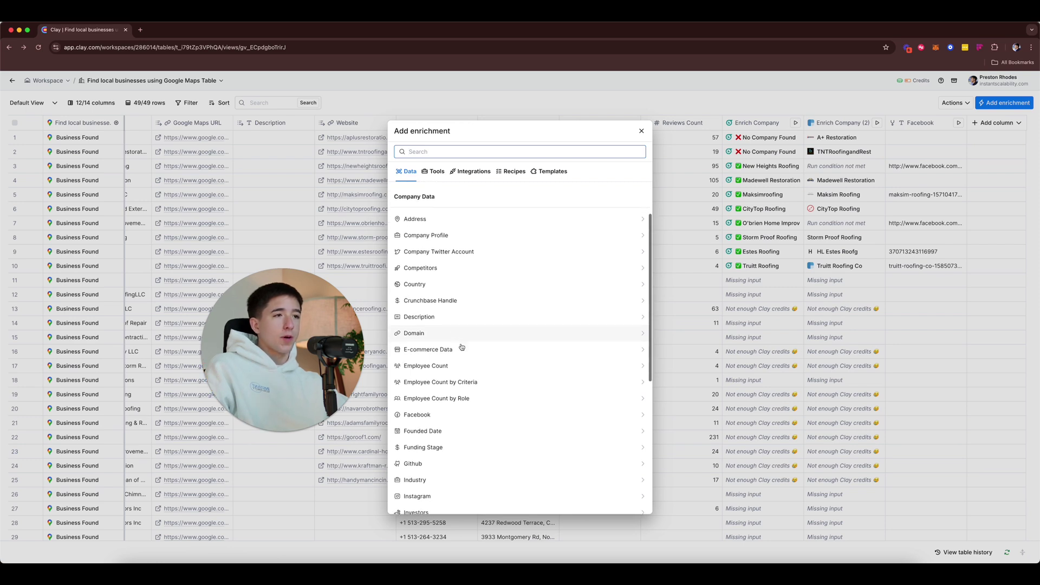
scroll(462, 347, down, 10)
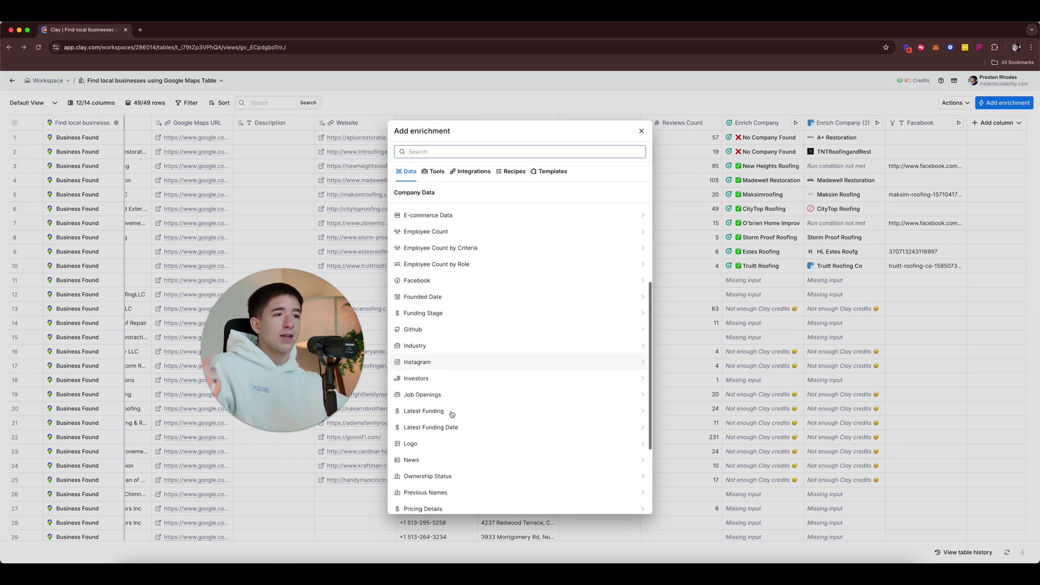
click(464, 368)
click(532, 204)
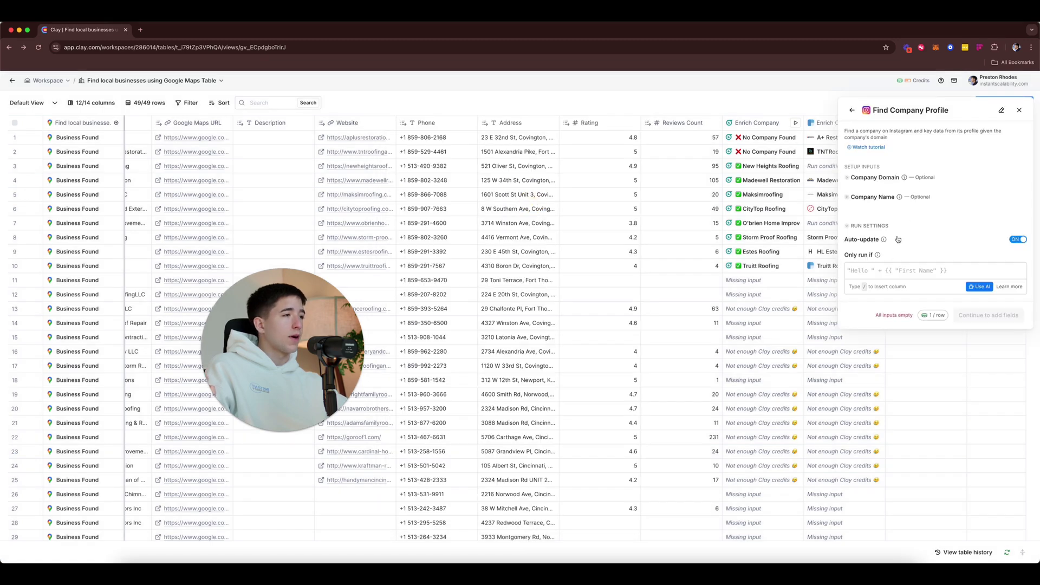
click(891, 180)
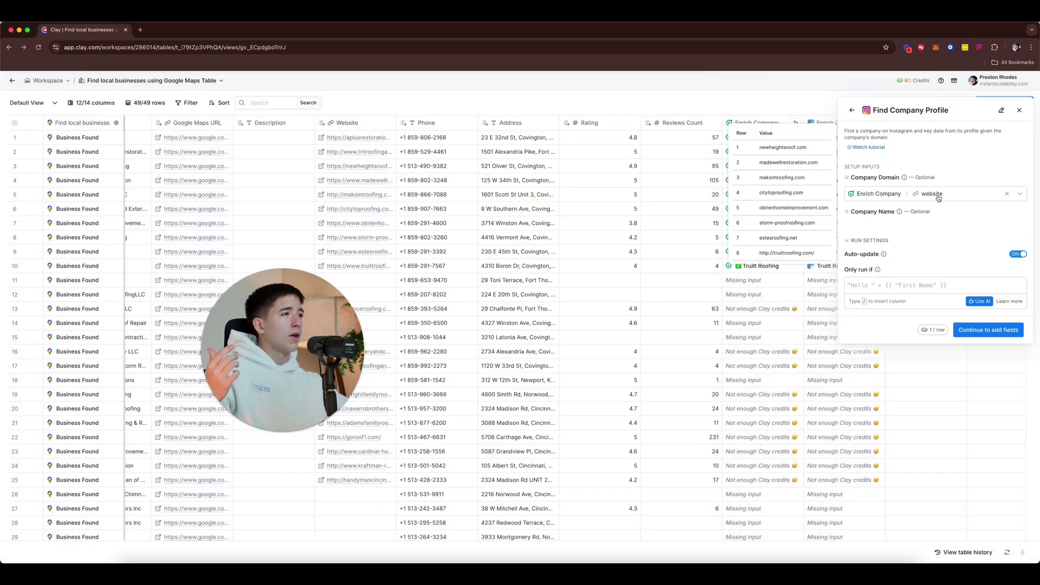
click(885, 212)
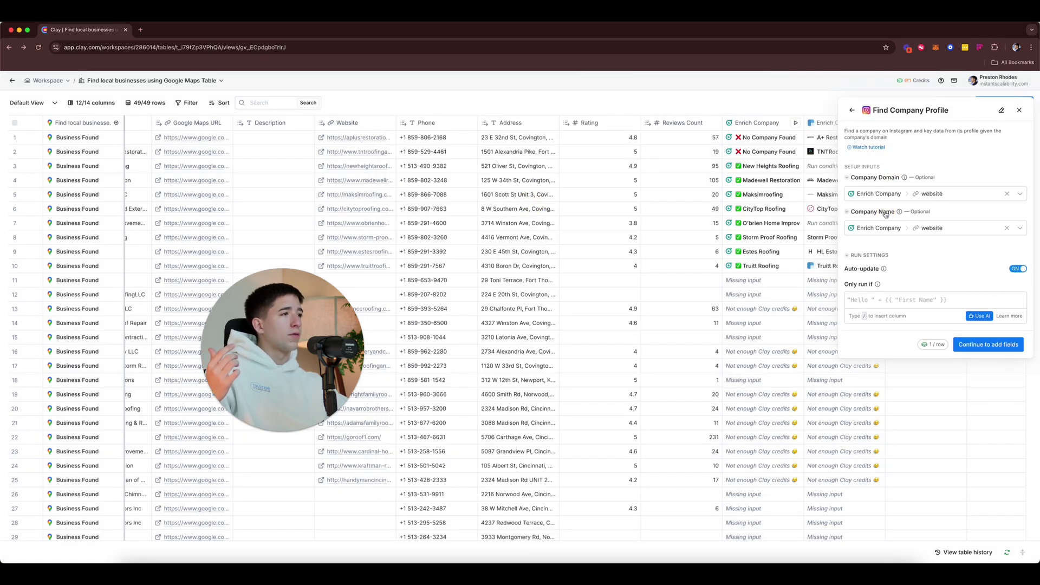
click(987, 345)
click(1004, 345)
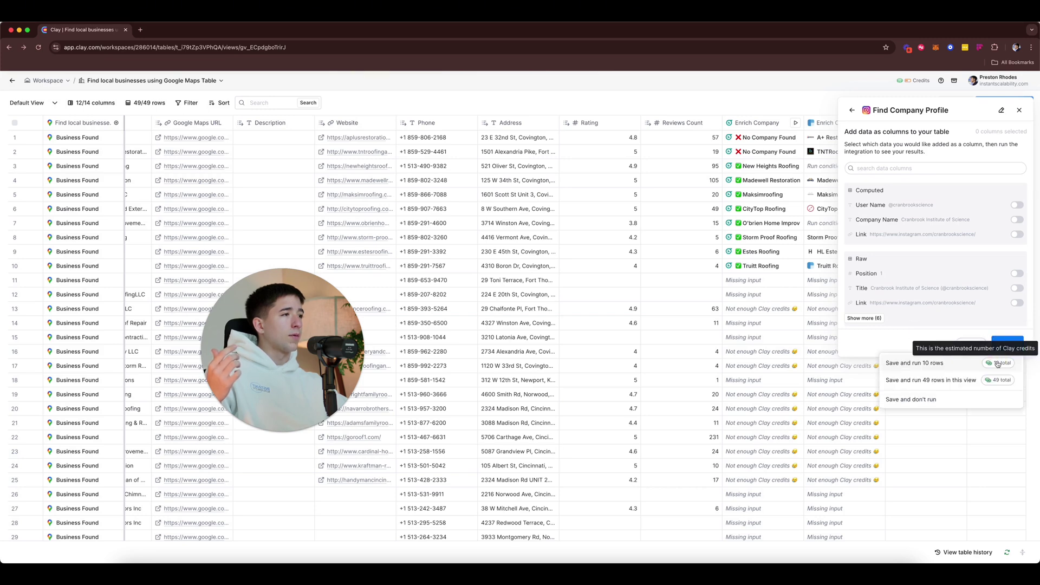
Step: Run the Instagram column on 10 rows and scroll sideways to review its results
click(973, 363)
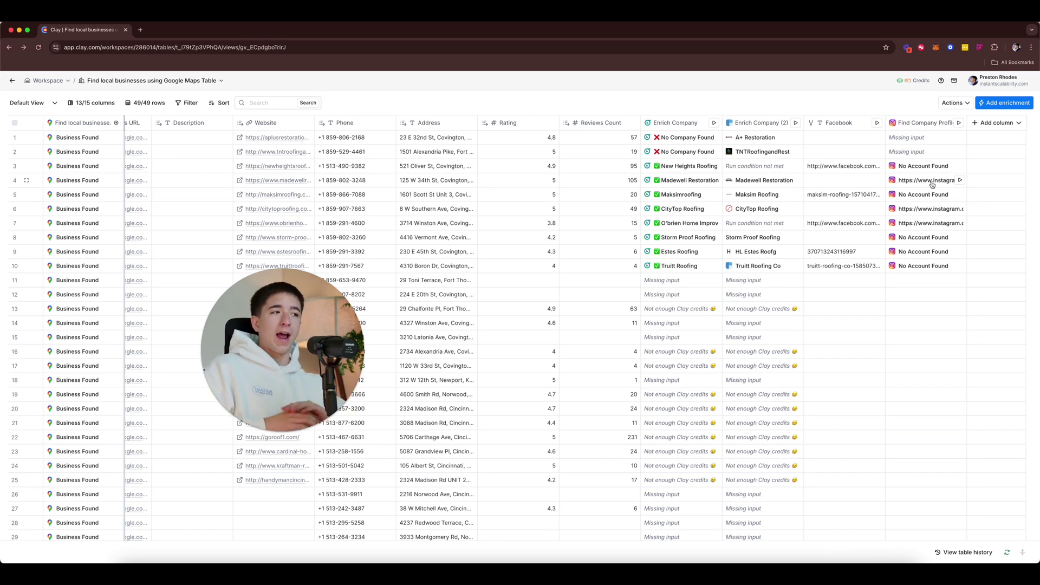
scroll(933, 185, left, 4)
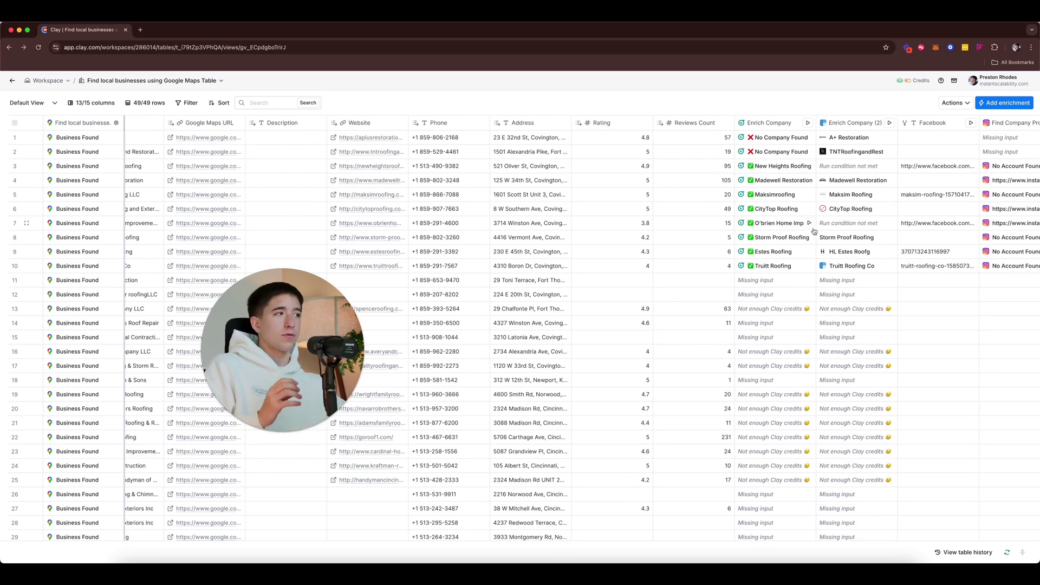
scroll(814, 231, right, 4)
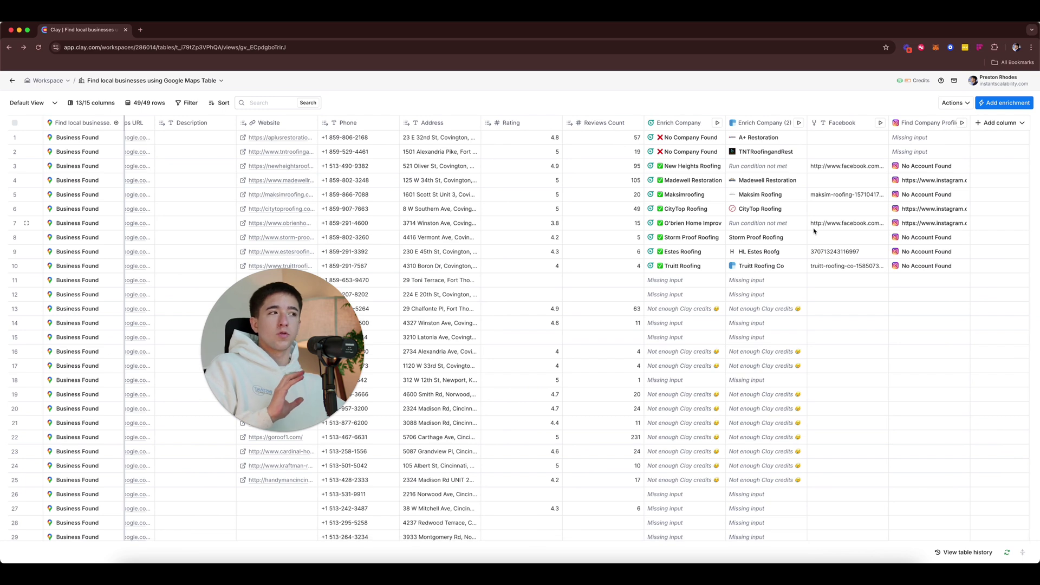
scroll(814, 232, right, 1)
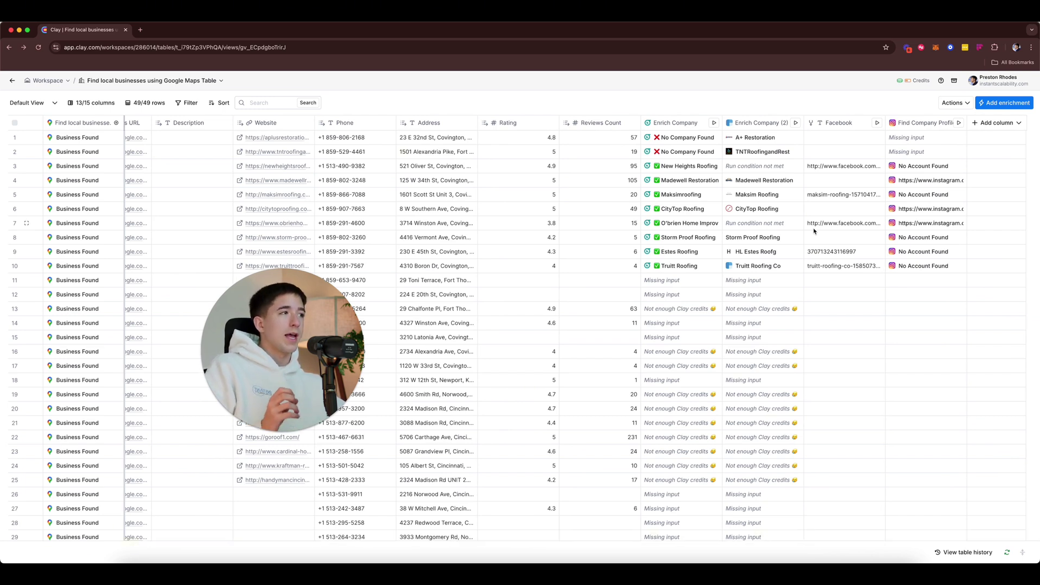
Step: Search the enrichment catalogue for 'clay' and 'email', then clear it and show the Tools list
click(1001, 125)
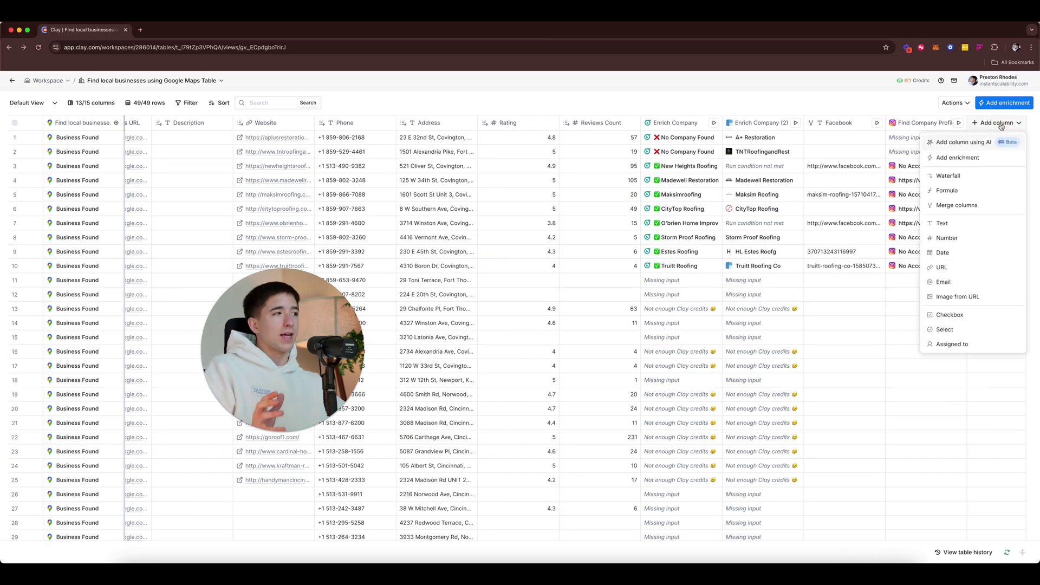
click(985, 157)
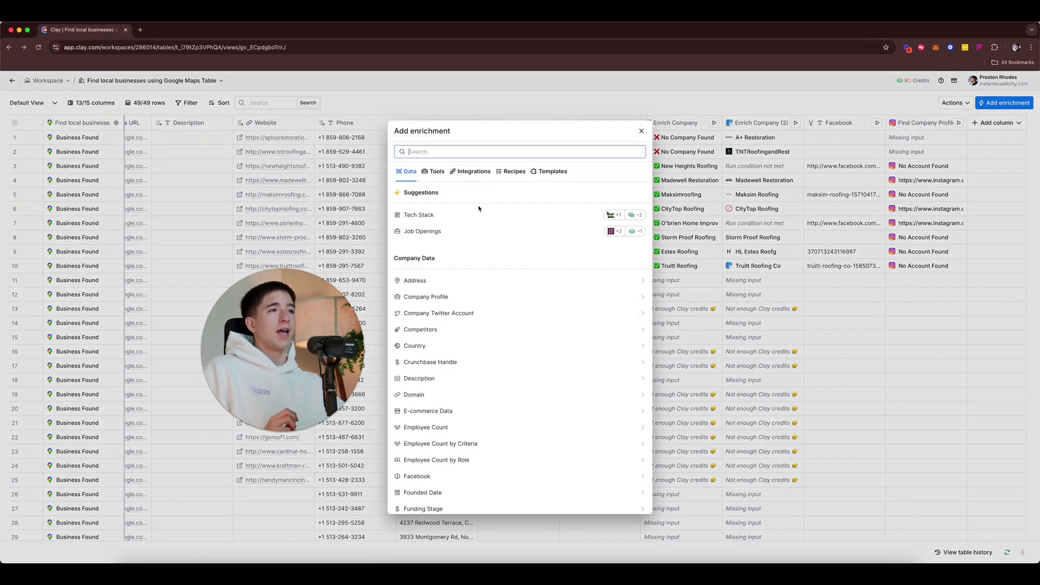
text(clay)
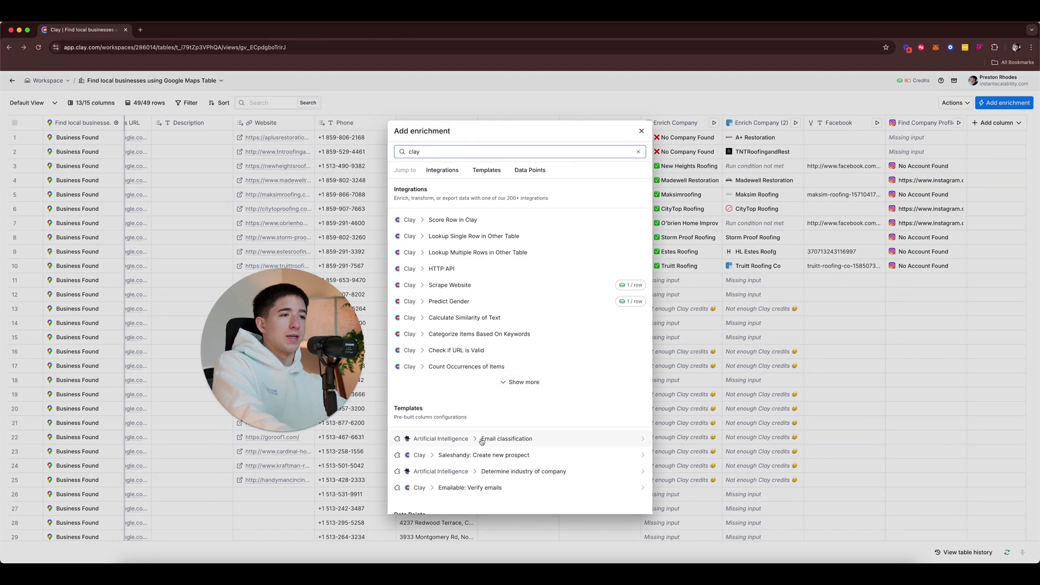
scroll(482, 440, down, 1)
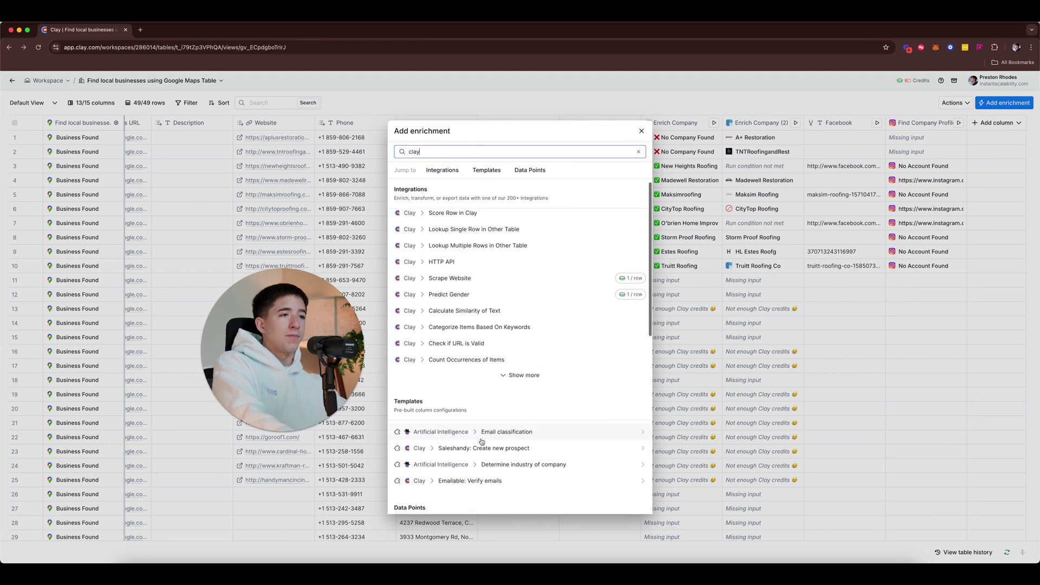
double_click(450, 152)
text(email)
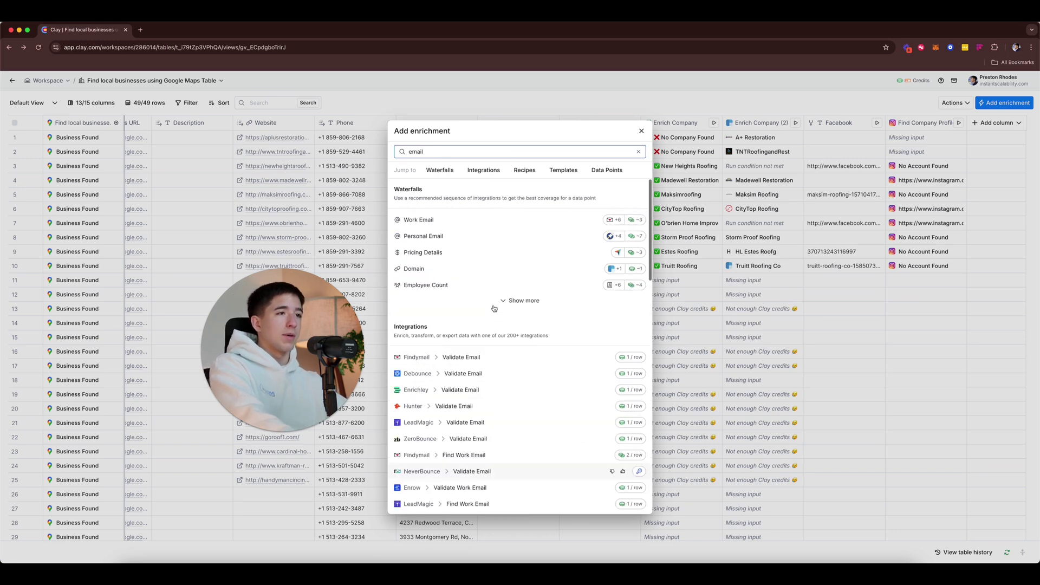
scroll(474, 255, down, 15)
scroll(473, 256, up, 15)
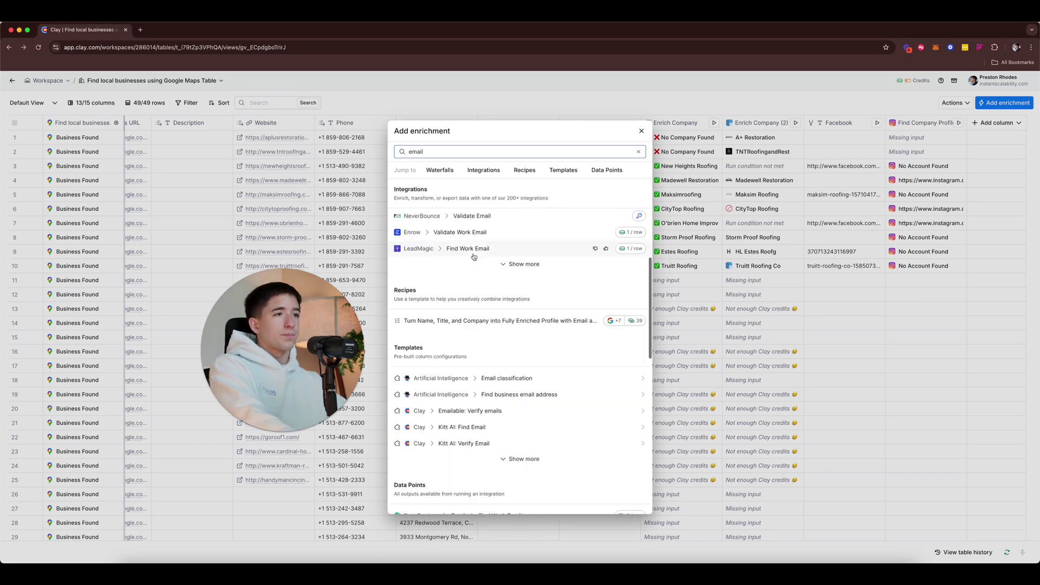
triple_click(466, 151)
key(BackSpace)
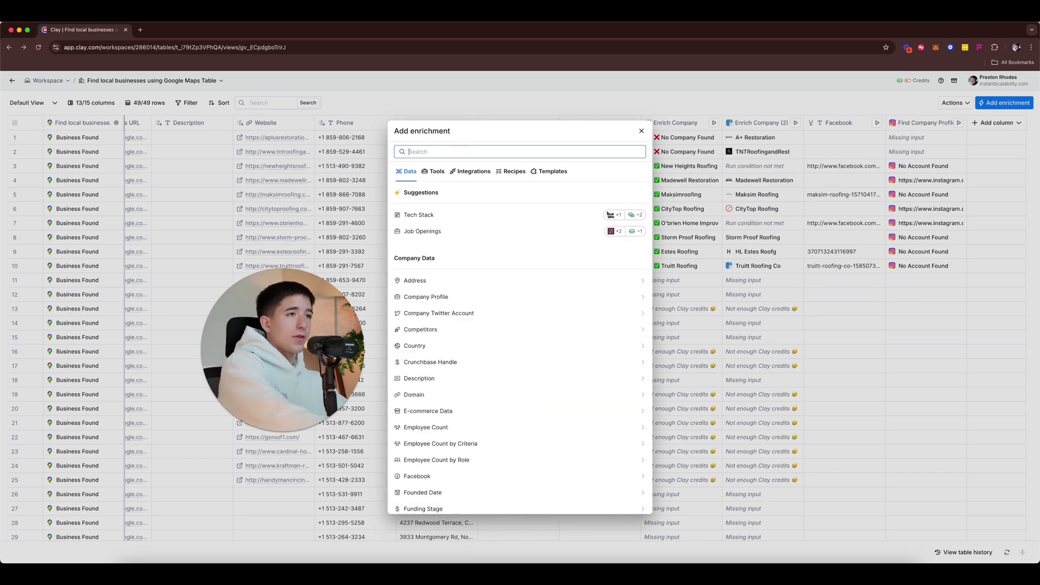
click(437, 172)
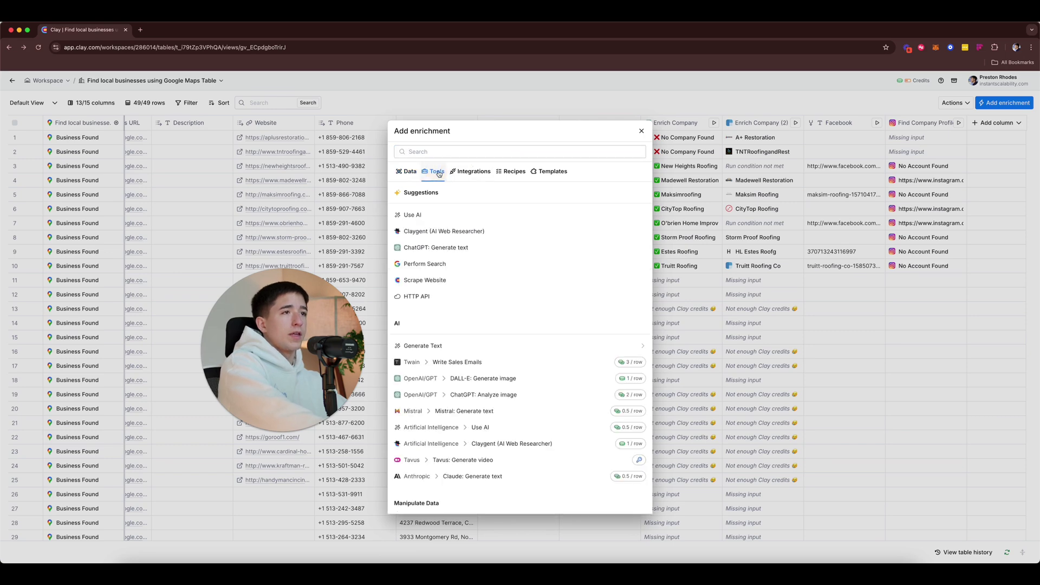
Step: Start a Claygent AI column on Web research (Claygent) with the Claygent > Argon model
click(442, 233)
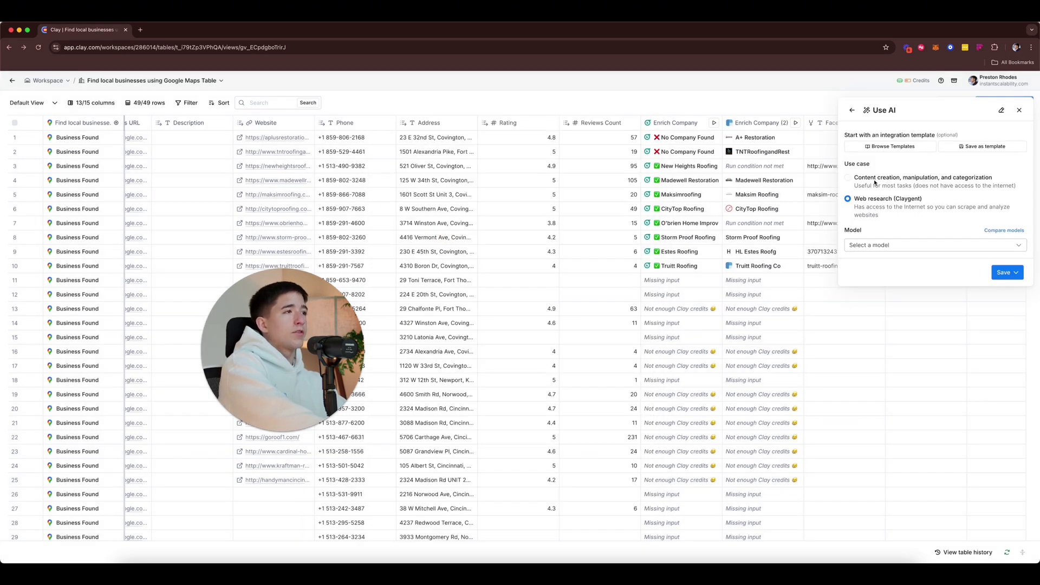
click(848, 179)
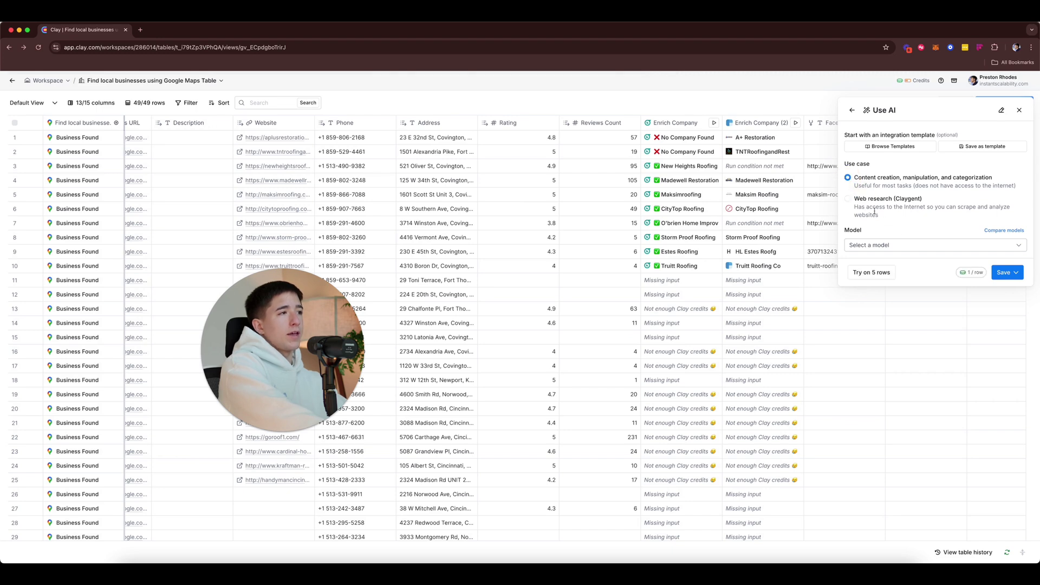
click(867, 208)
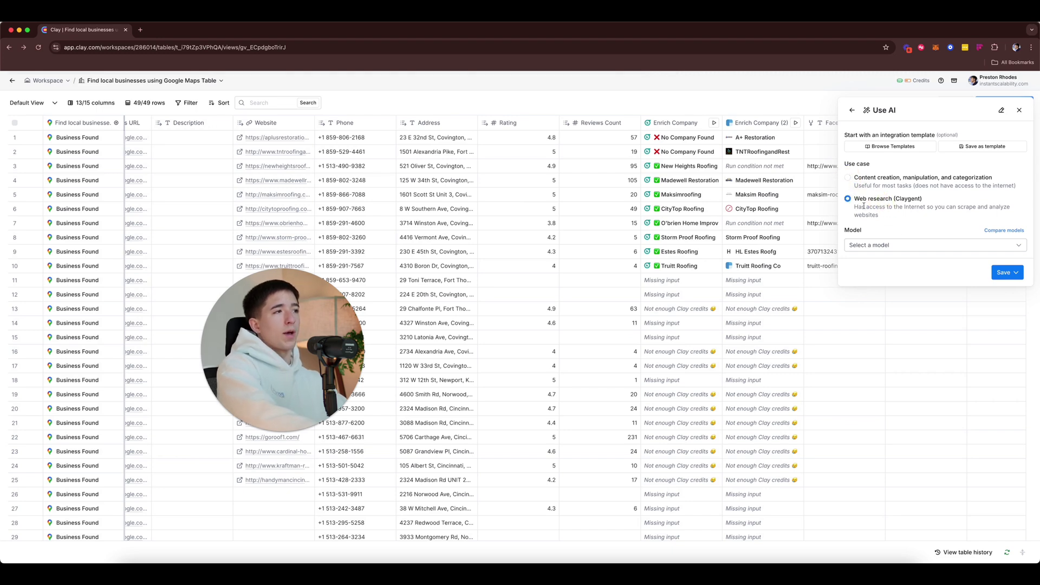
click(894, 245)
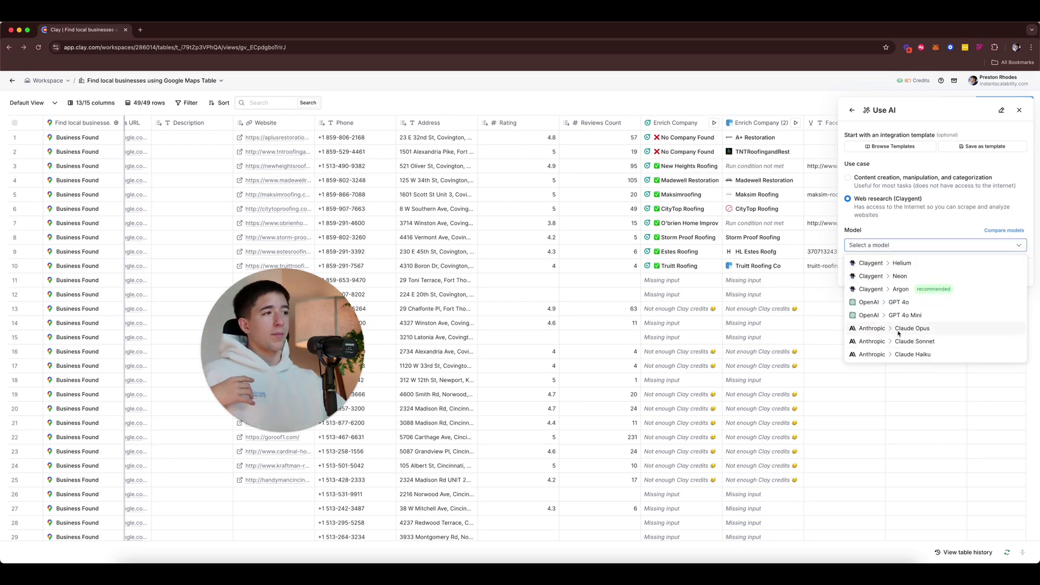
click(895, 289)
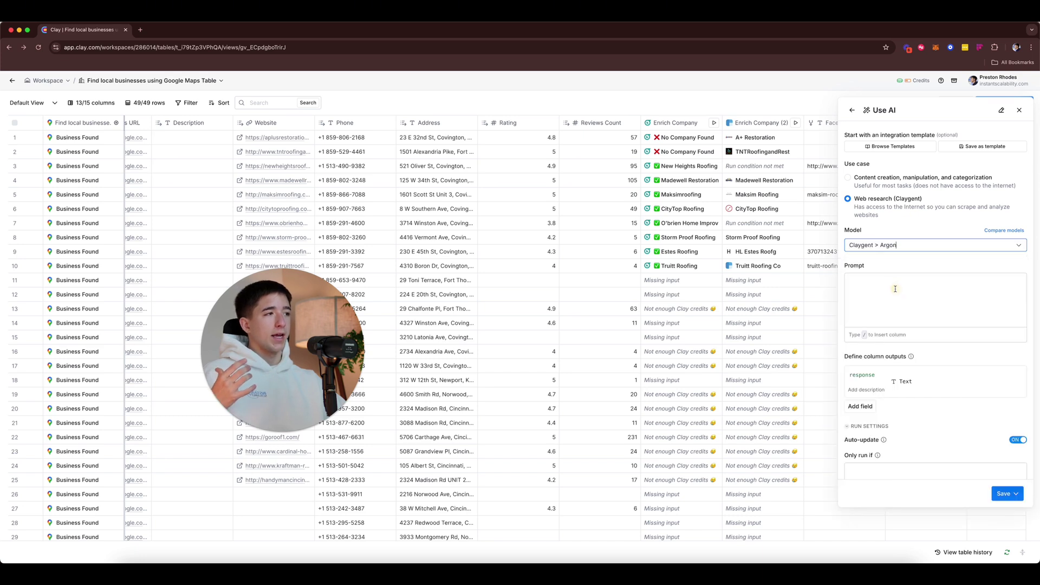
click(917, 300)
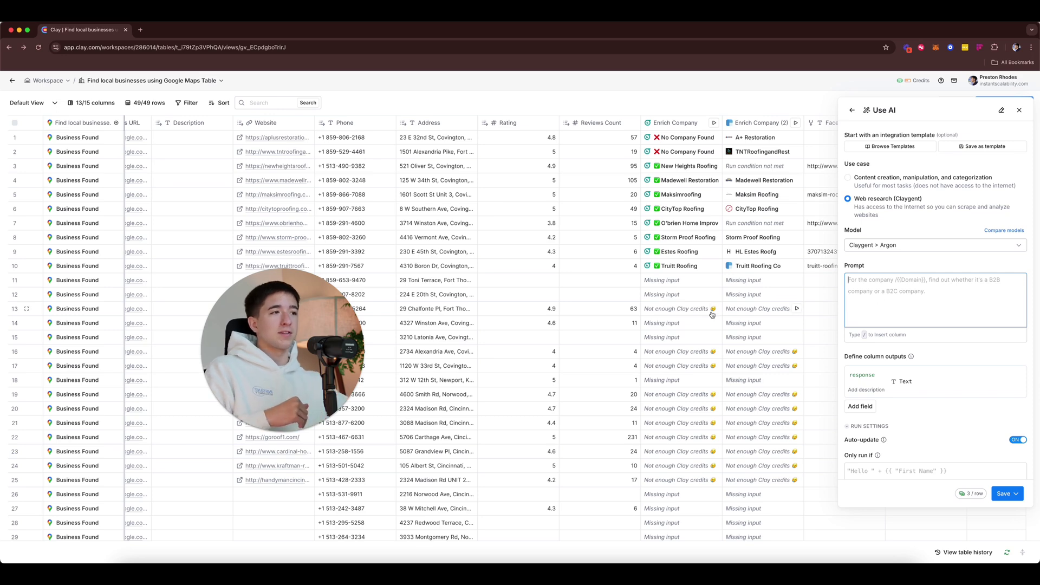
scroll(689, 320, left, 5)
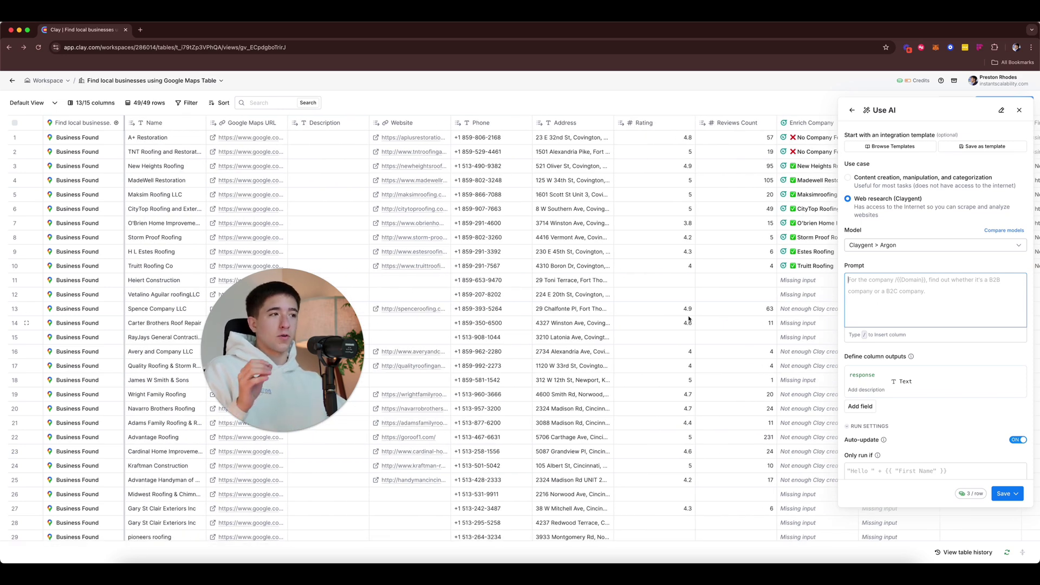